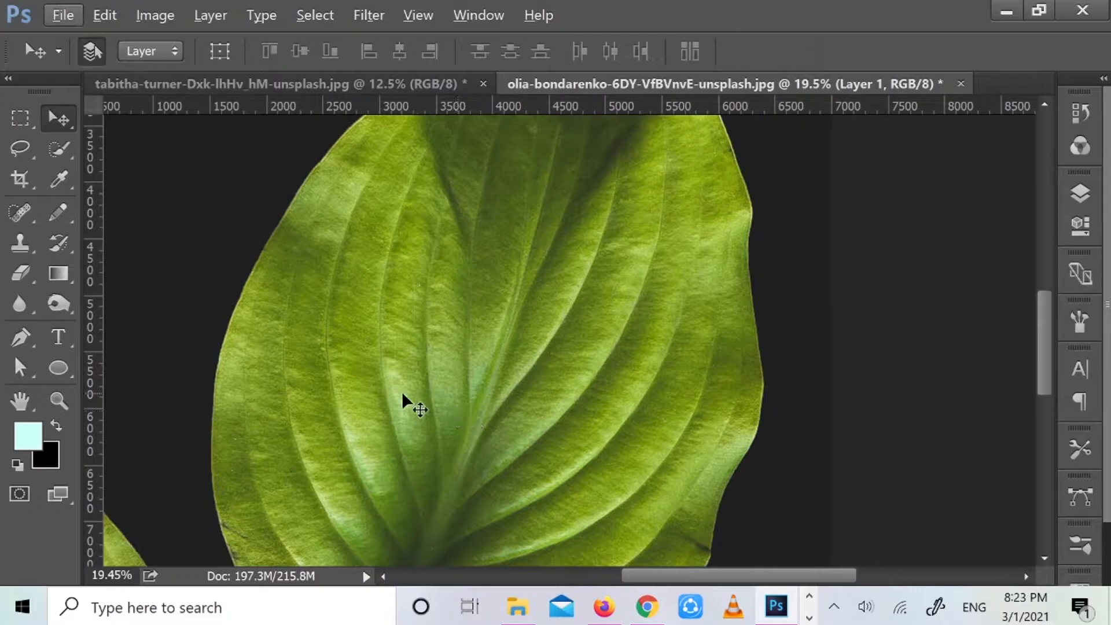
# - Draw an ellipse about 309 by 443 px on the leaf and convert it to a new anti-aliased selection with 1-pixel feather
pyautogui.click(58, 368)
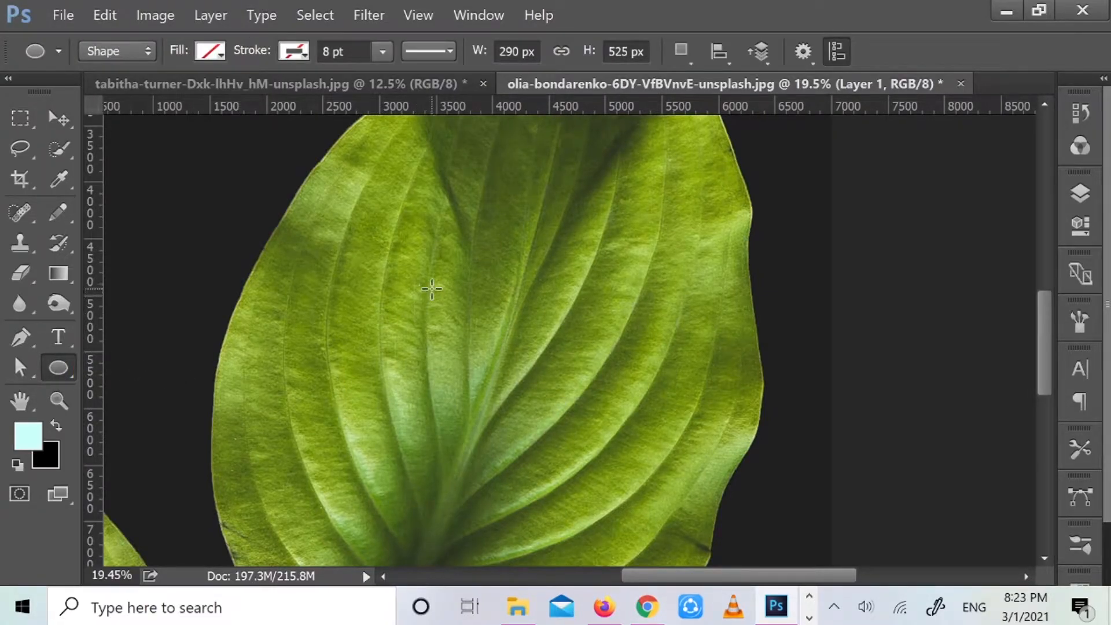
pyautogui.moveTo(434, 292); pyautogui.dragTo(466, 338)
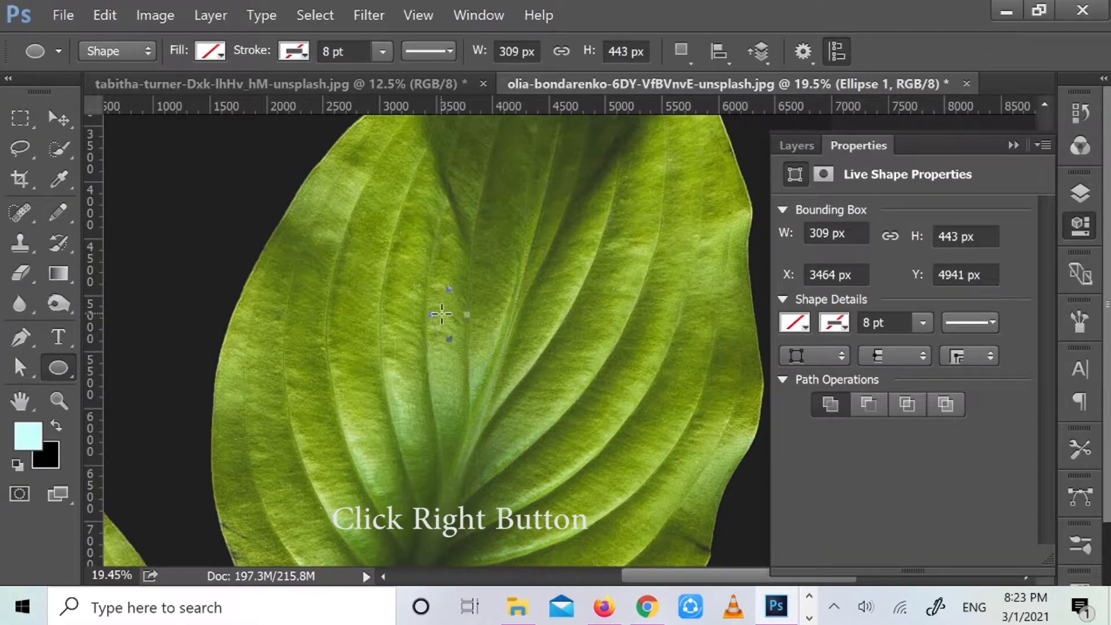
pyautogui.rightClick(442, 314)
pyautogui.click(496, 255)
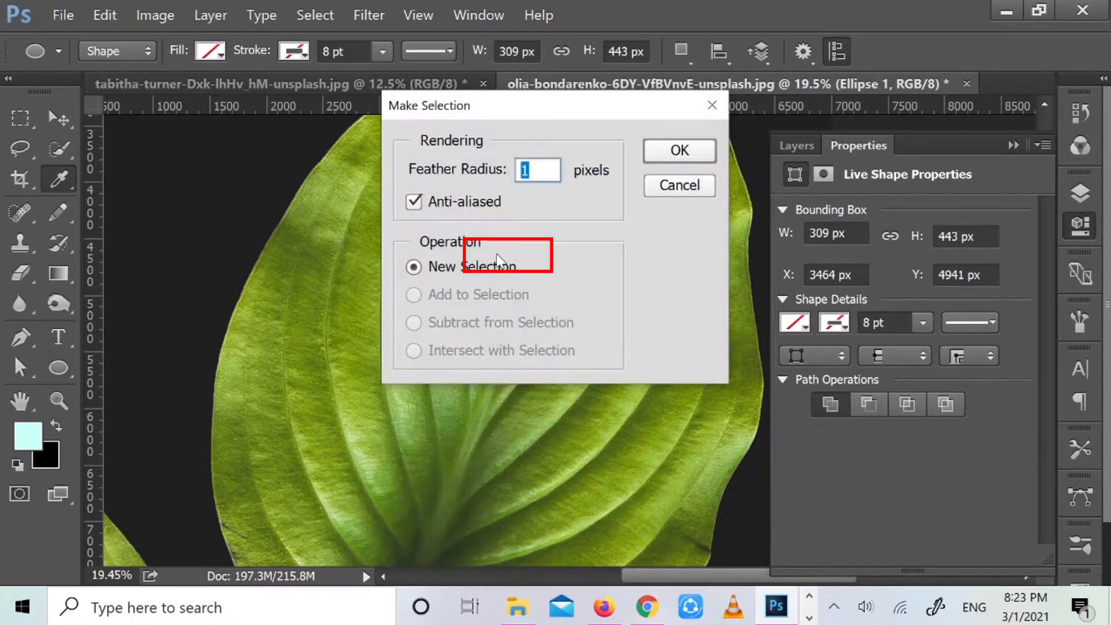
pyautogui.click(682, 151)
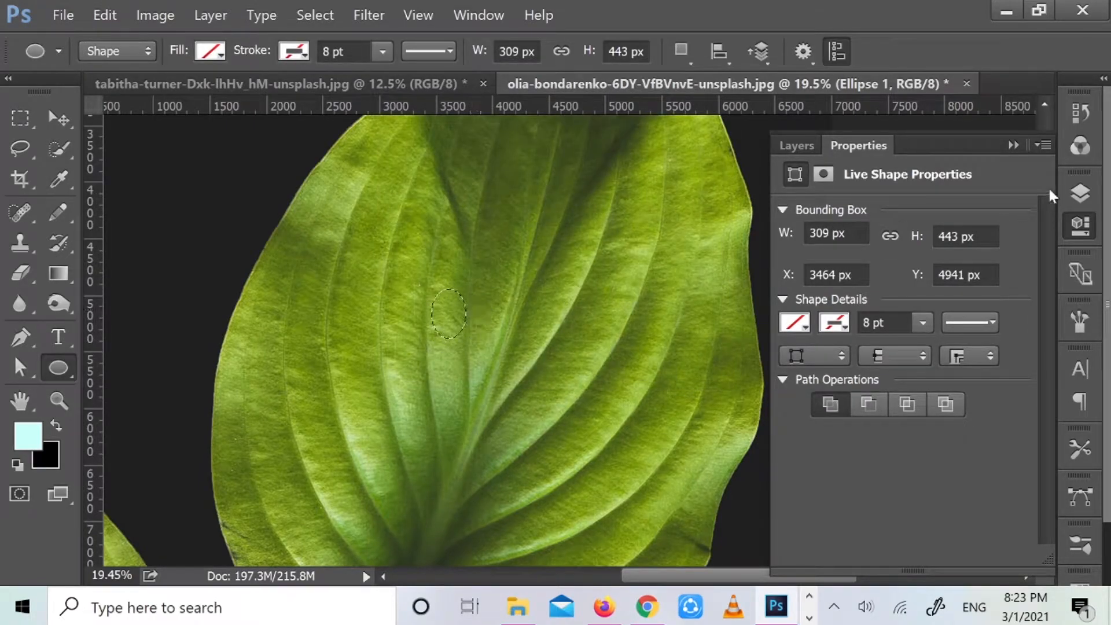
# - Add a new layer and fill the elliptical selection with a Gradient Fill using the Black, White preset
pyautogui.click(1075, 195)
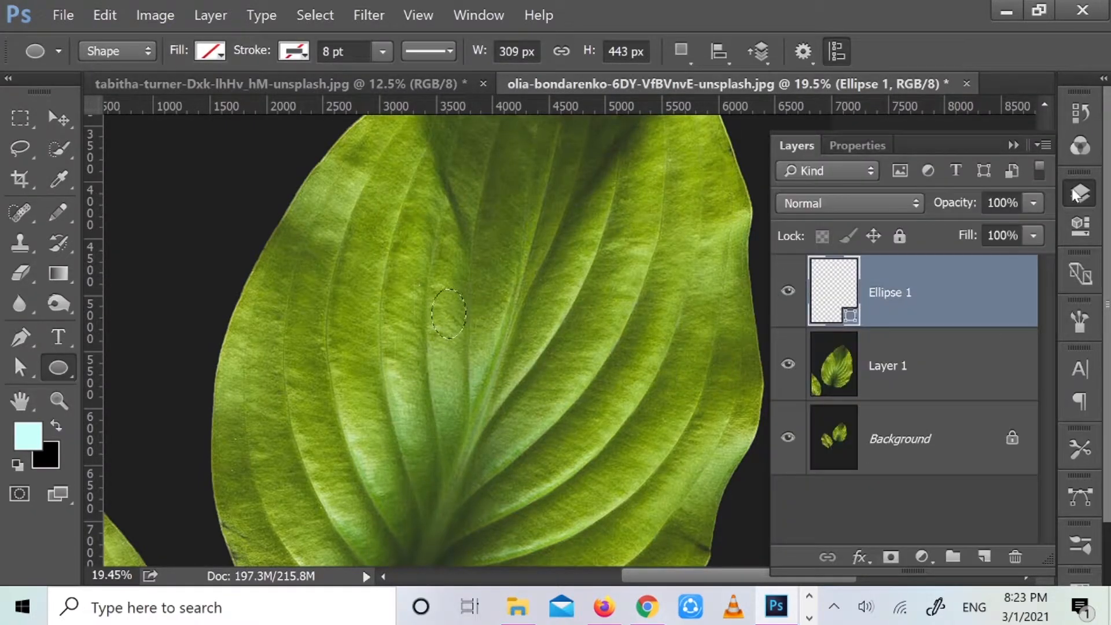
pyautogui.click(984, 557)
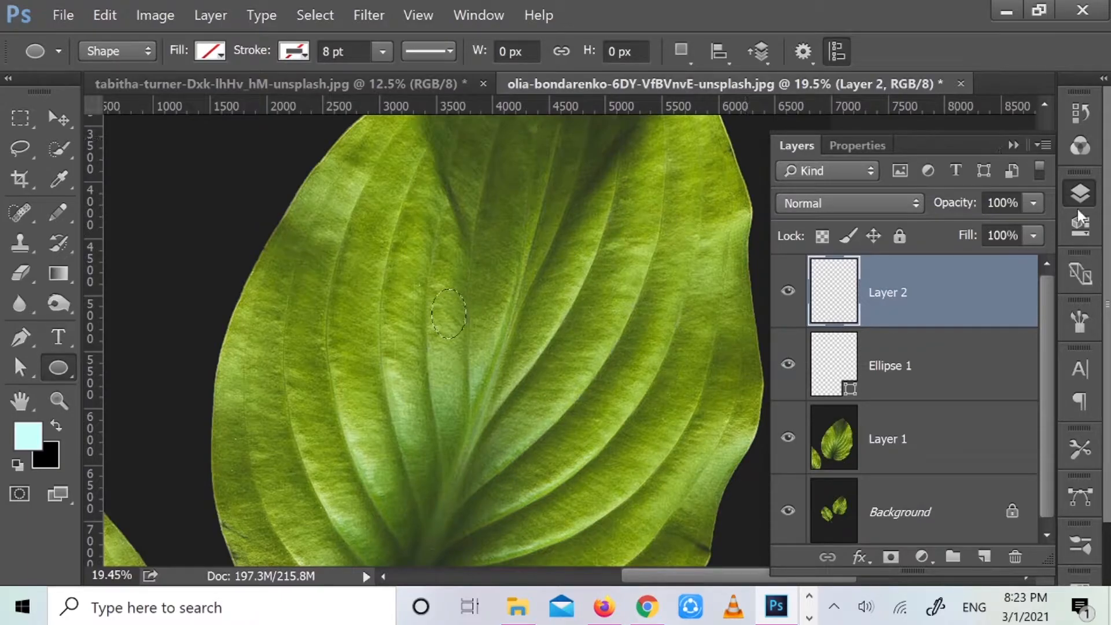
pyautogui.click(931, 560)
pyautogui.click(963, 221)
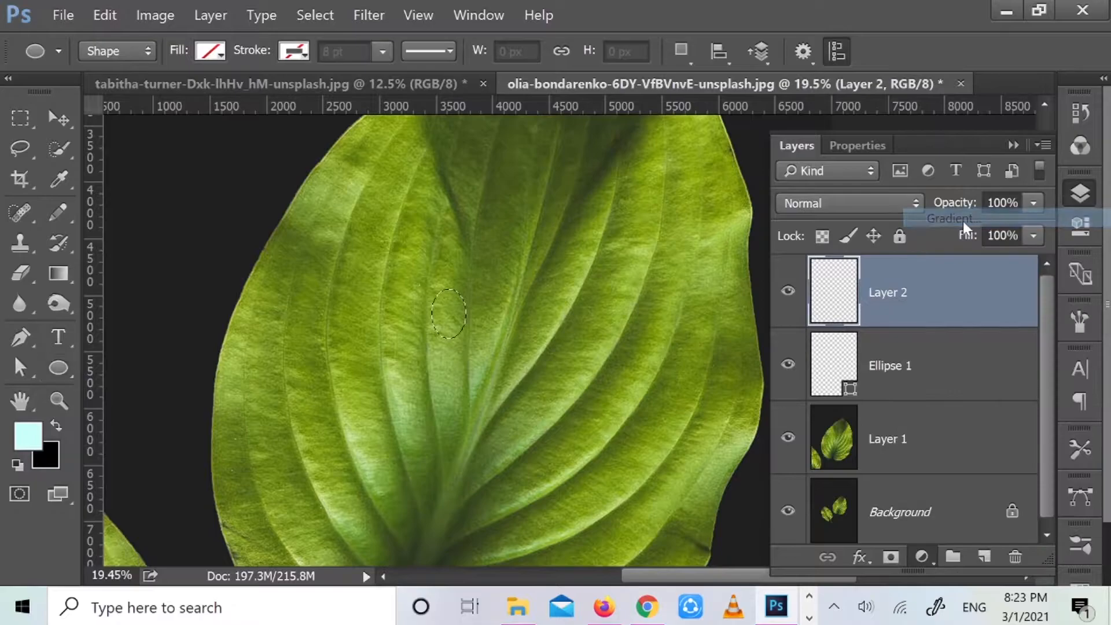
pyautogui.click(206, 264)
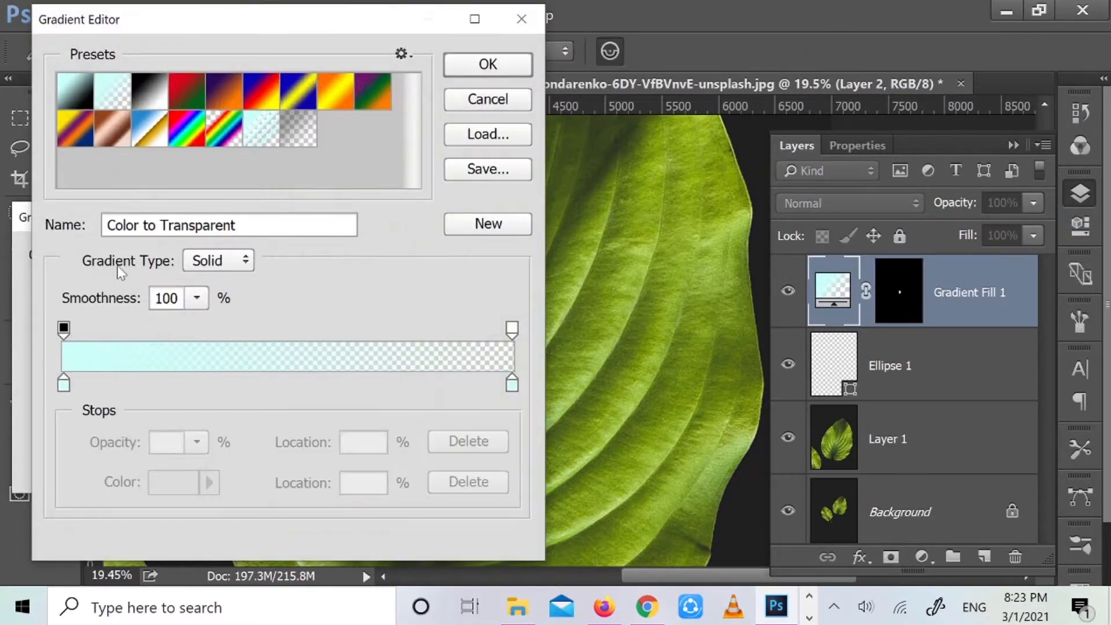
pyautogui.click(153, 94)
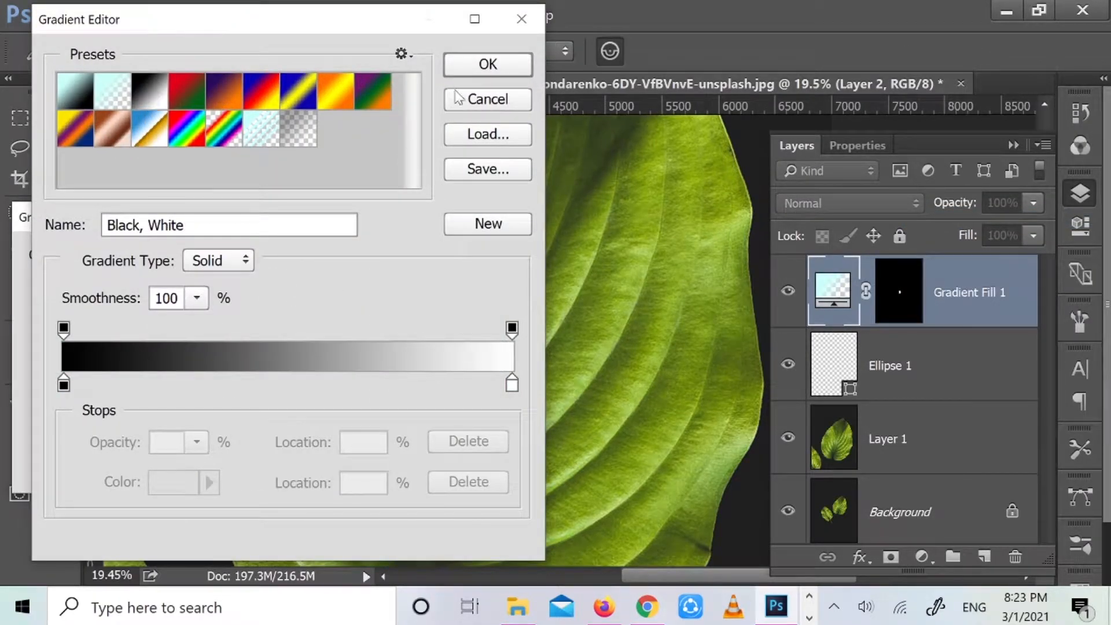
pyautogui.click(507, 69)
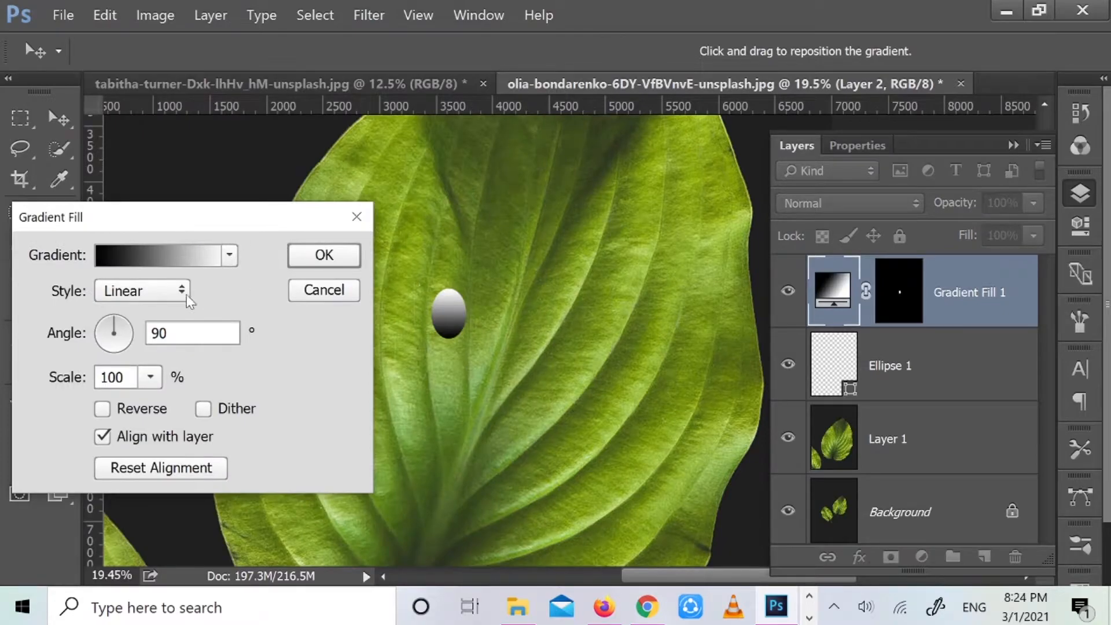
# - Set the linear gradient's angle to -90° and the gradient fill layer's blend mode to Overlay
pyautogui.moveTo(152, 333); pyautogui.dragTo(160, 333)
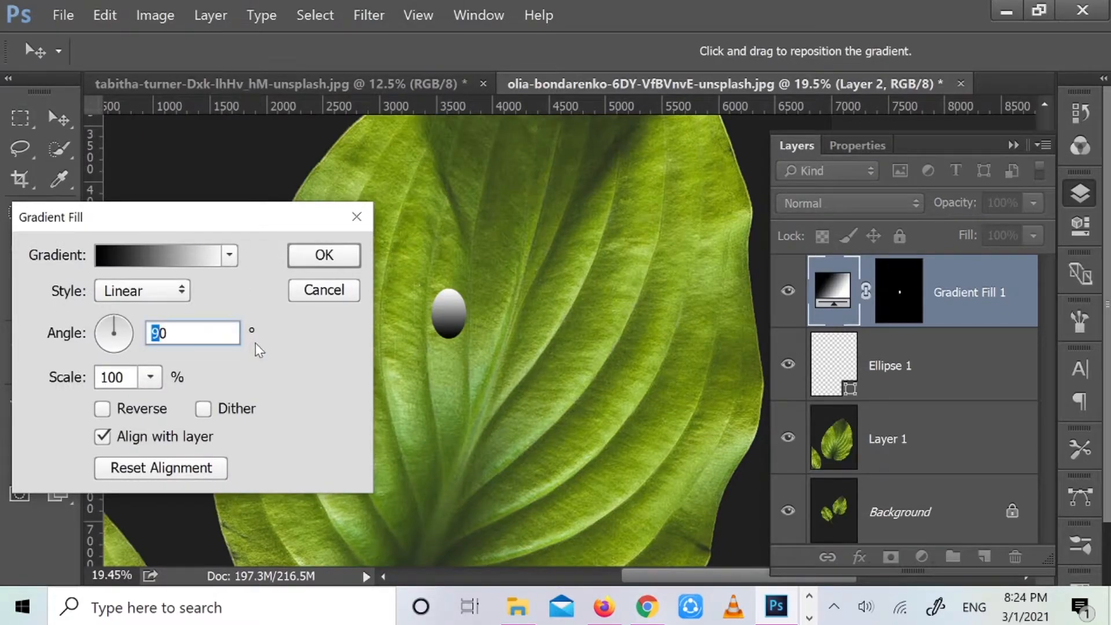
pyautogui.write('-9')
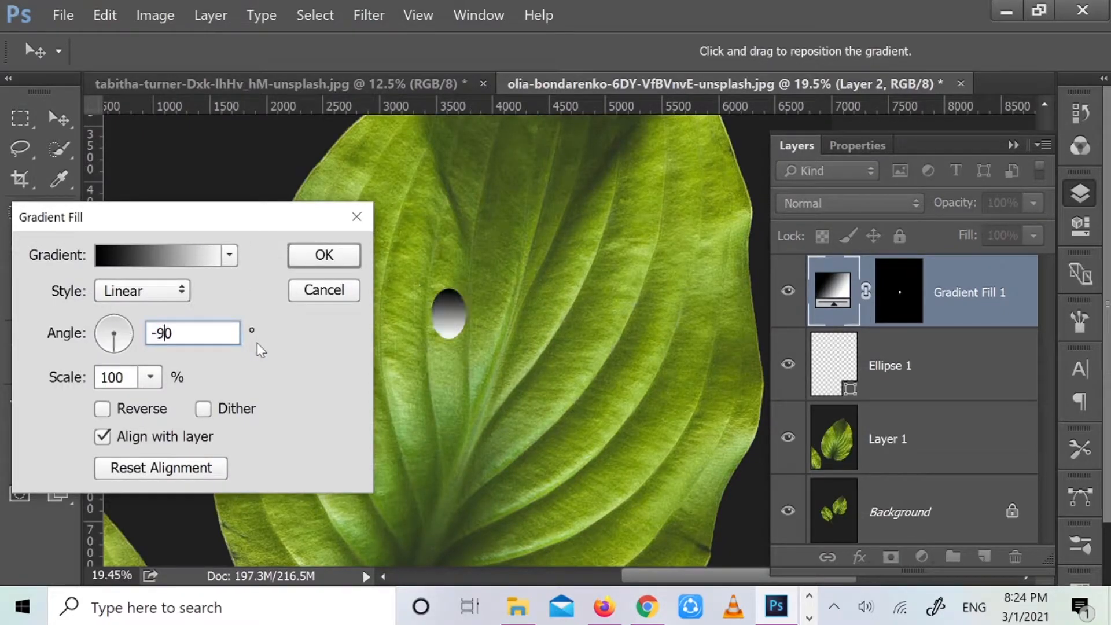
pyautogui.click(306, 257)
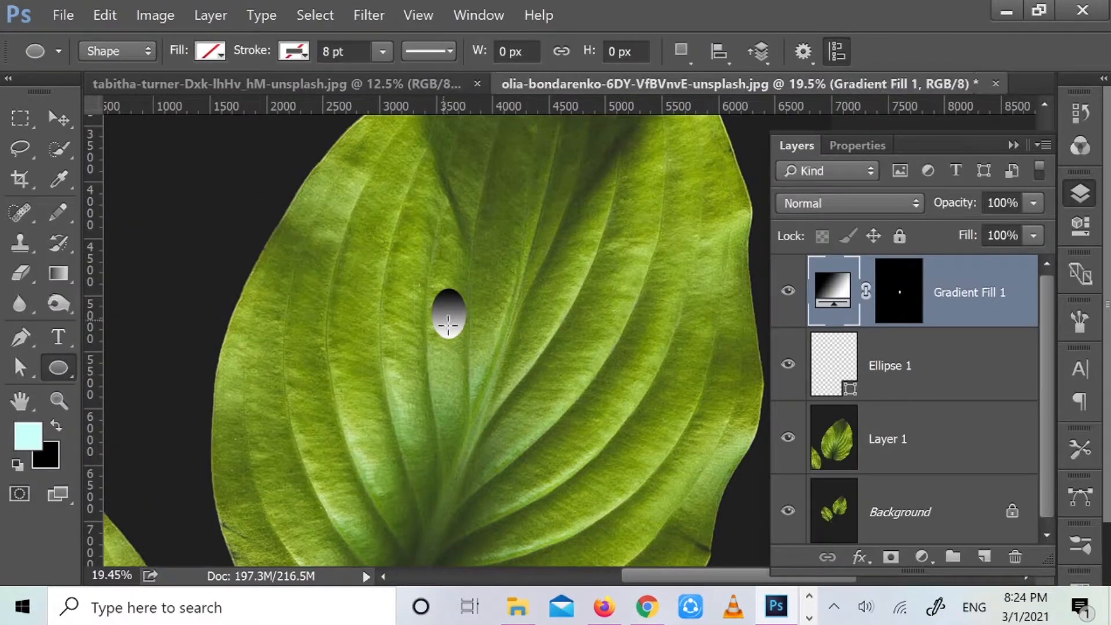
pyautogui.click(832, 201)
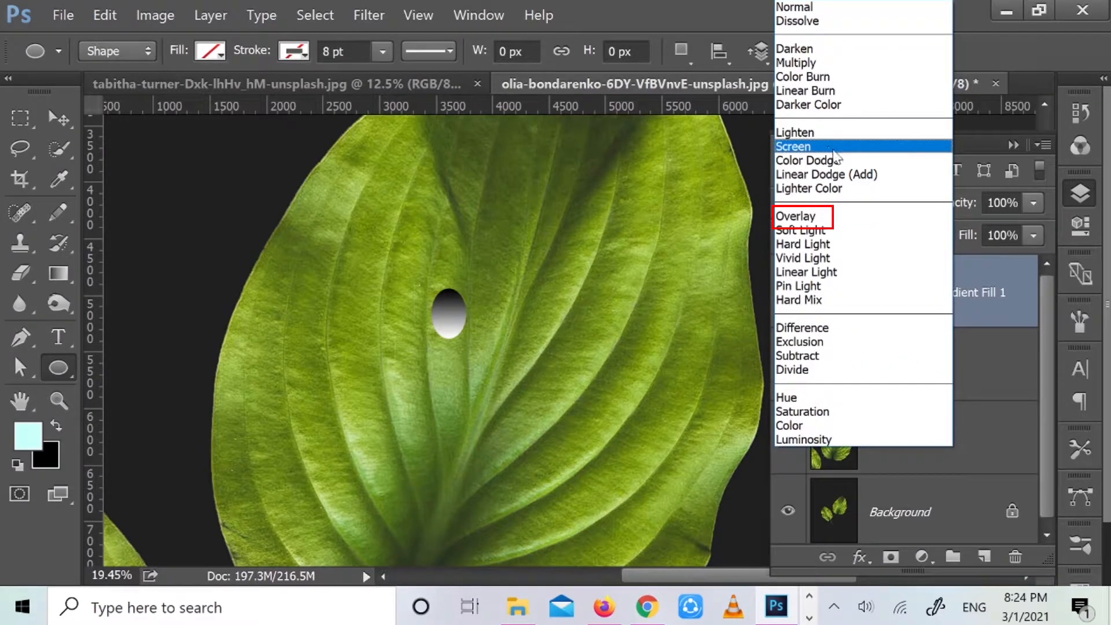
pyautogui.click(813, 219)
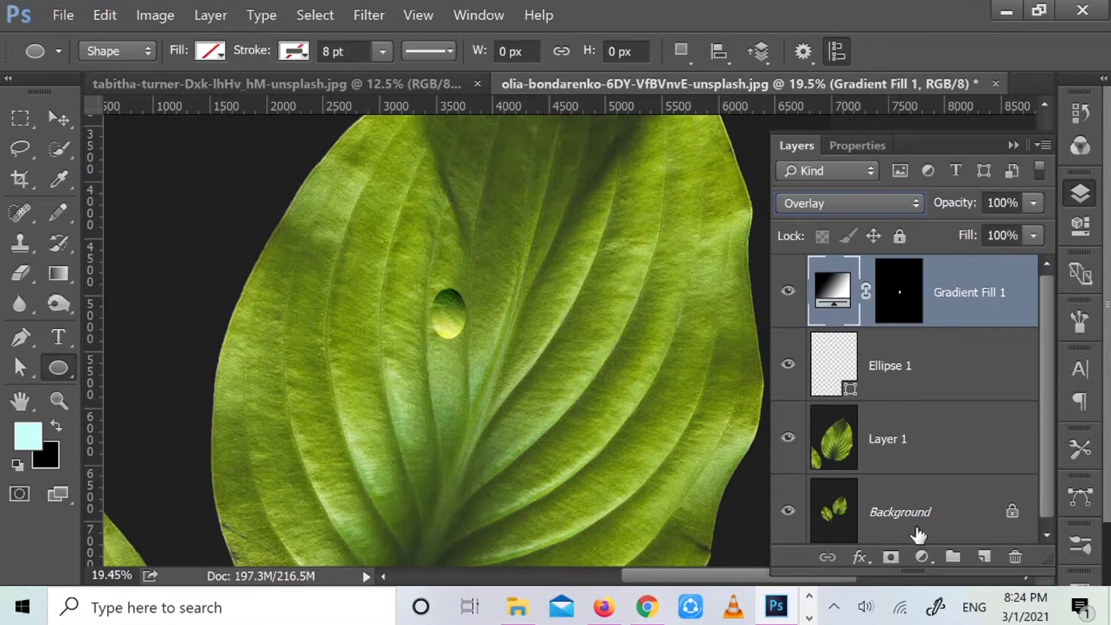
# - Add an Inner Shadow to the gradient fill layer with 28% opacity, 10 px distance, 0% choke and 10 px size
pyautogui.click(860, 557)
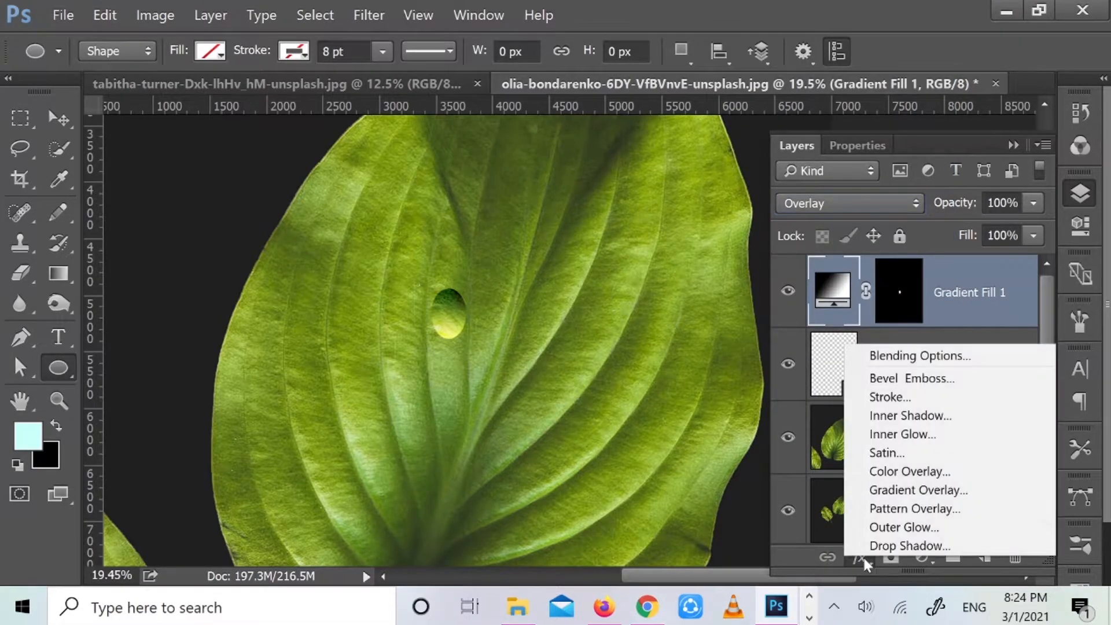
pyautogui.click(759, 567)
pyautogui.scroll(3, 534, 322)
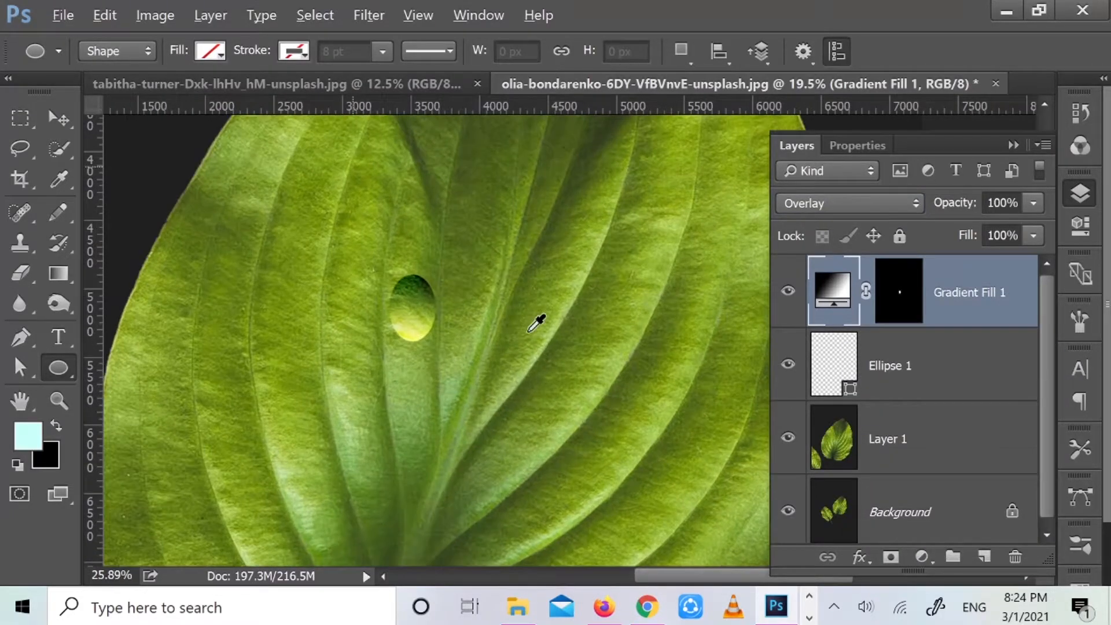
pyautogui.scroll(1, 536, 323)
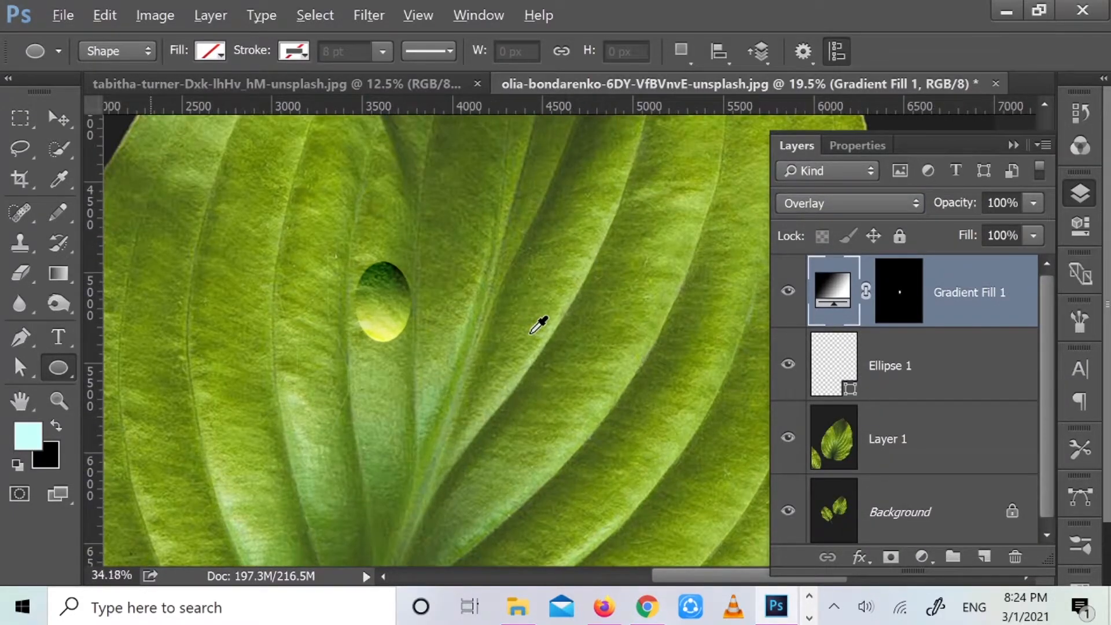
pyautogui.scroll(3, 693, 576)
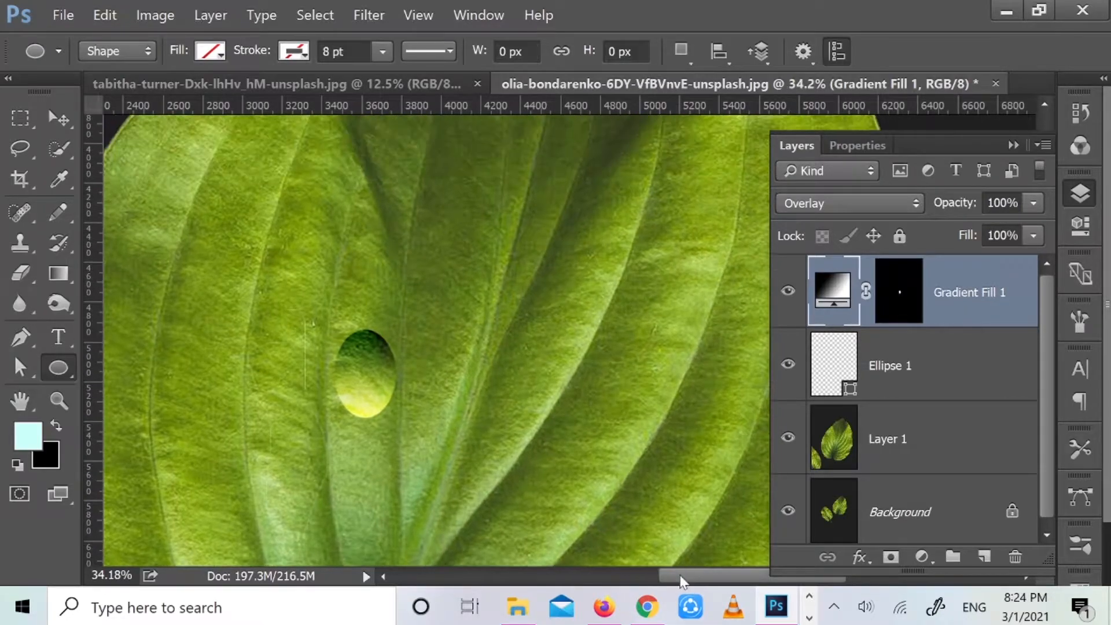
pyautogui.moveTo(679, 581); pyautogui.dragTo(702, 581)
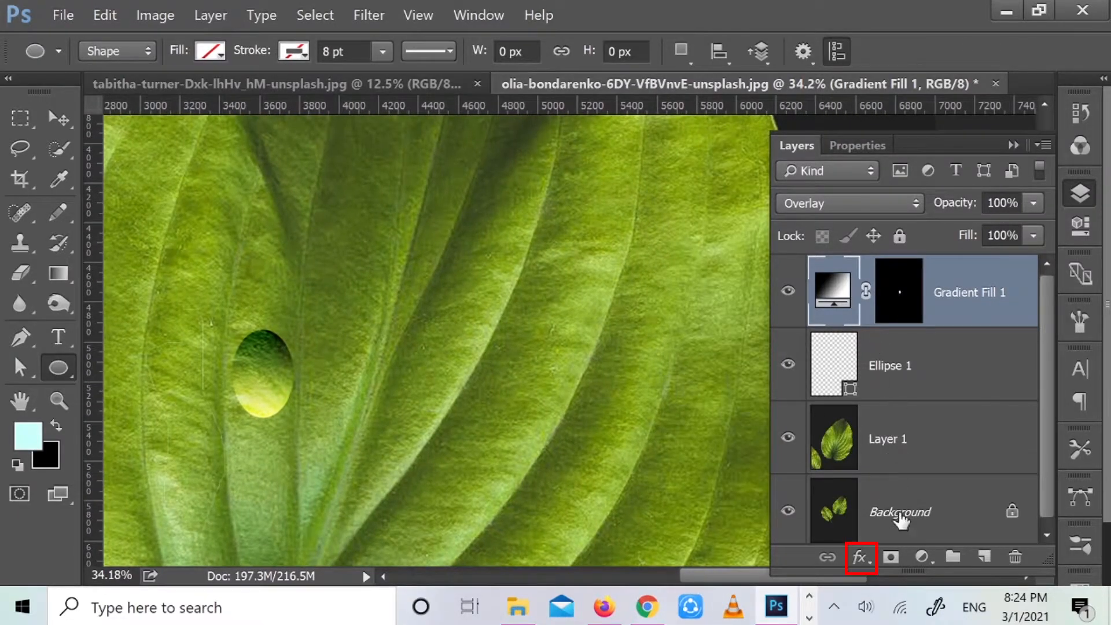
pyautogui.click(861, 557)
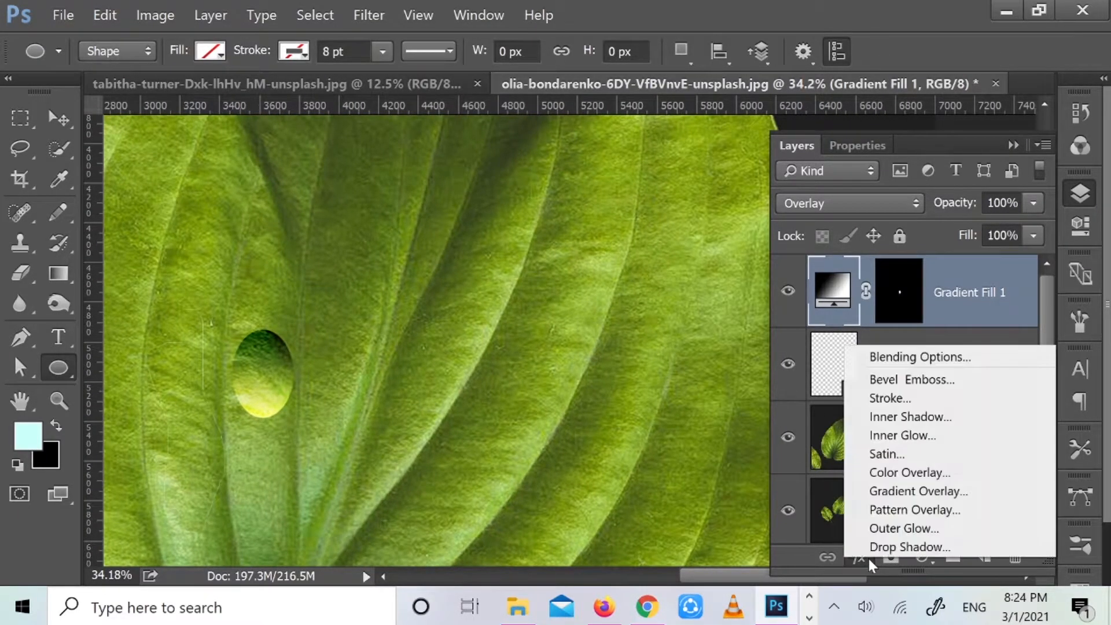
pyautogui.click(931, 357)
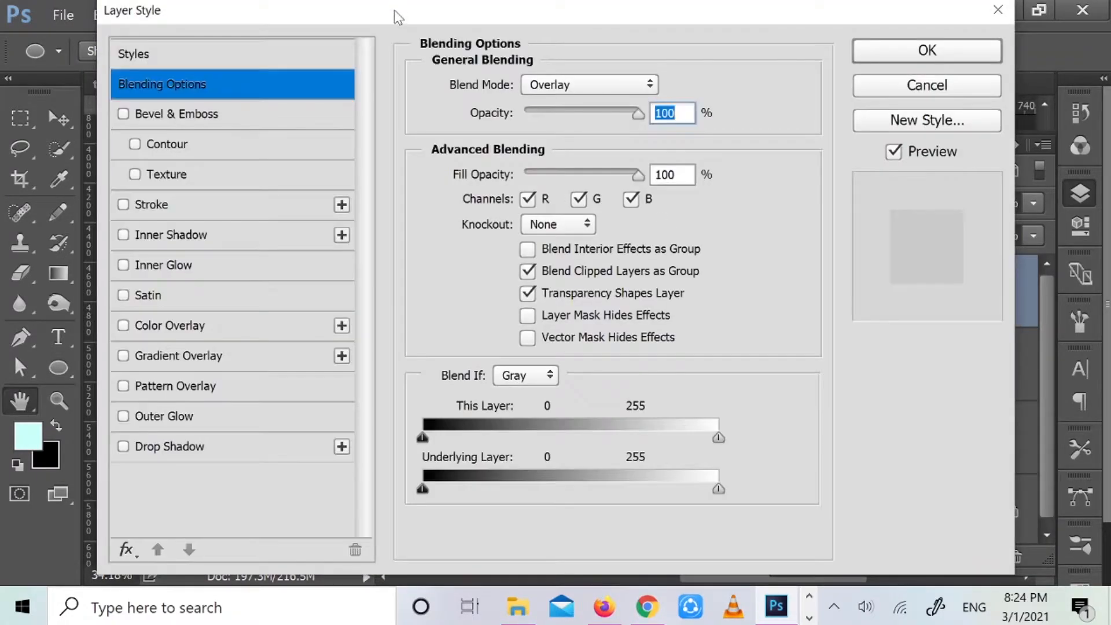
pyautogui.moveTo(396, 13); pyautogui.dragTo(623, 19)
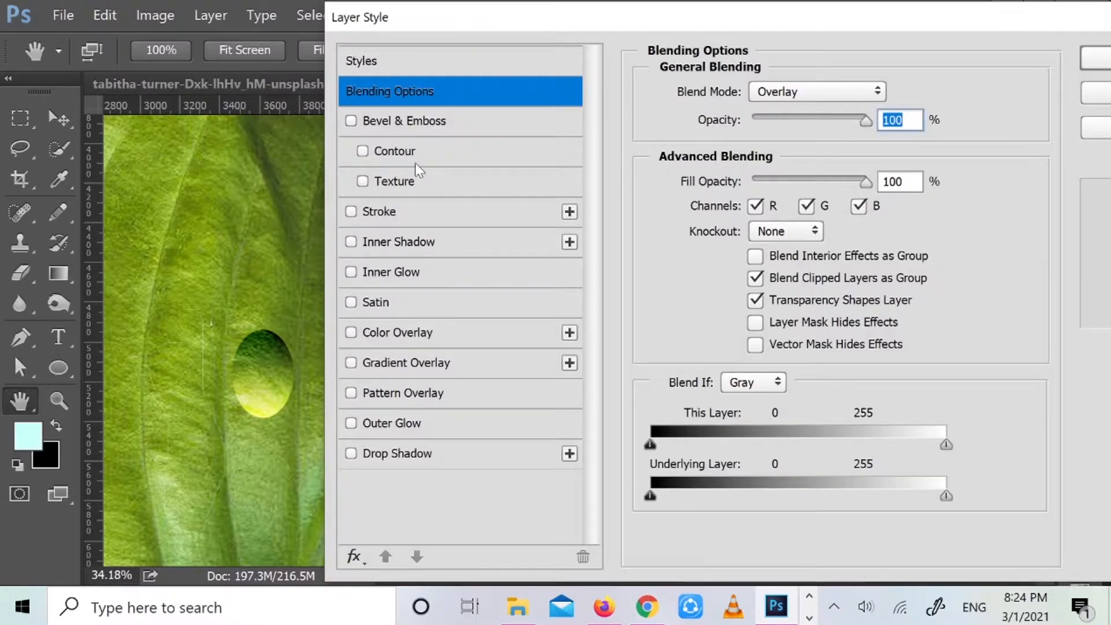
pyautogui.click(435, 243)
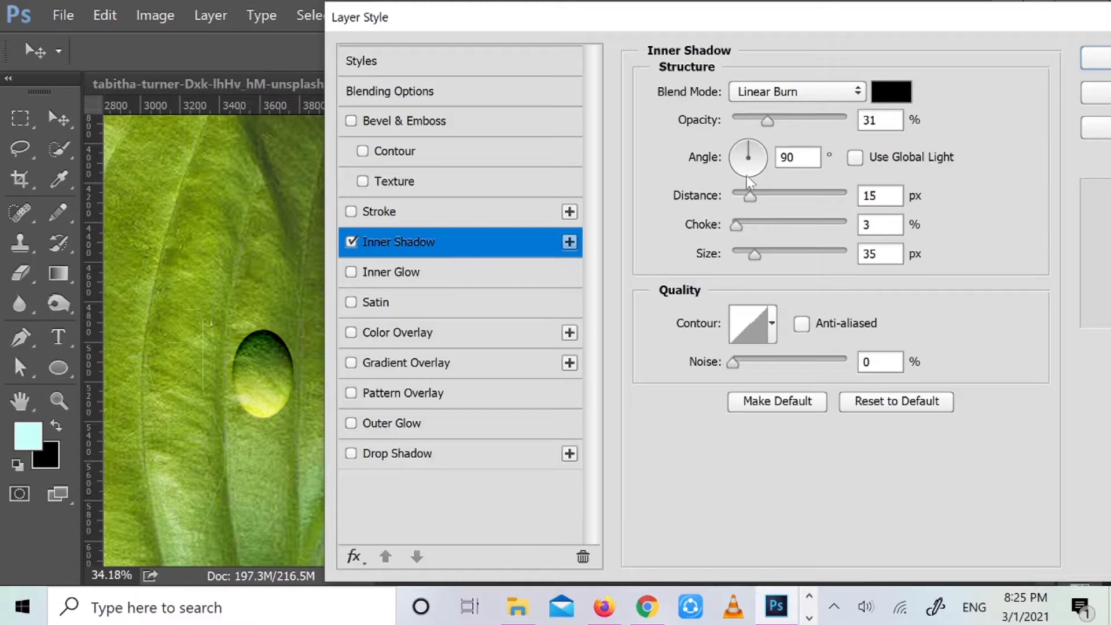
pyautogui.moveTo(766, 120); pyautogui.dragTo(764, 121)
pyautogui.moveTo(735, 227); pyautogui.dragTo(745, 203)
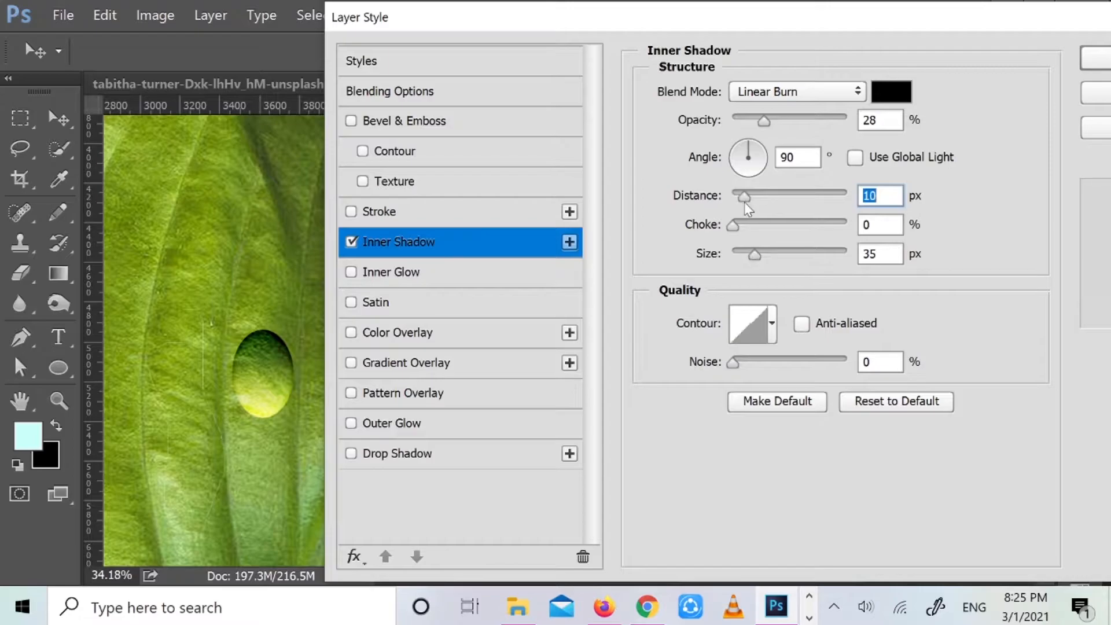
pyautogui.moveTo(754, 255); pyautogui.dragTo(745, 260)
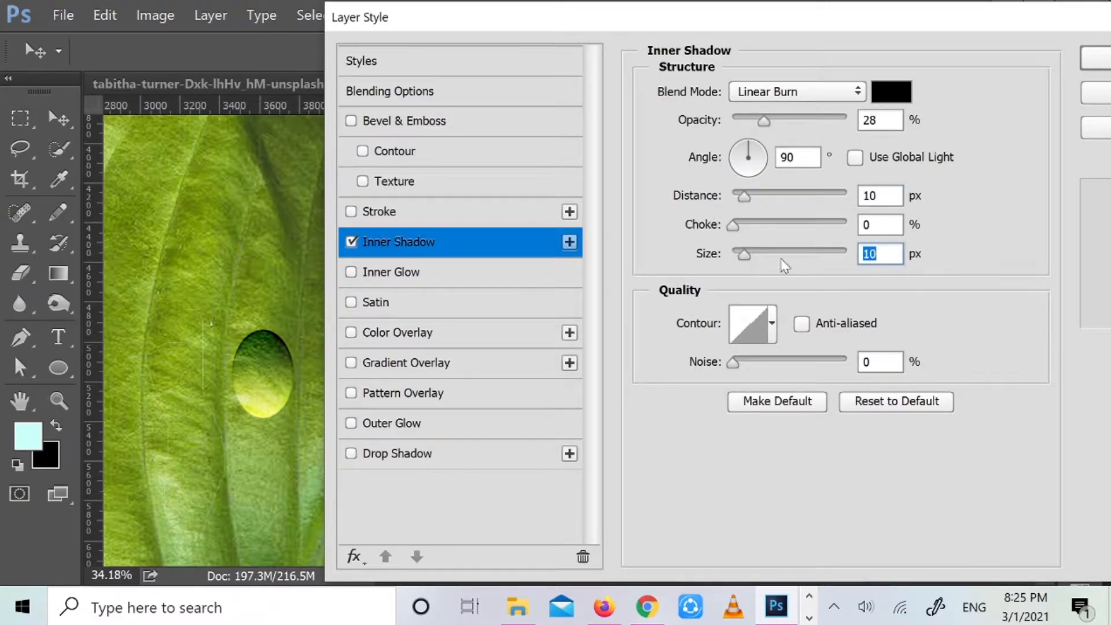
# - Add a Drop Shadow with 10% spread to the gradient fill layer and apply the layer style
pyautogui.click(474, 461)
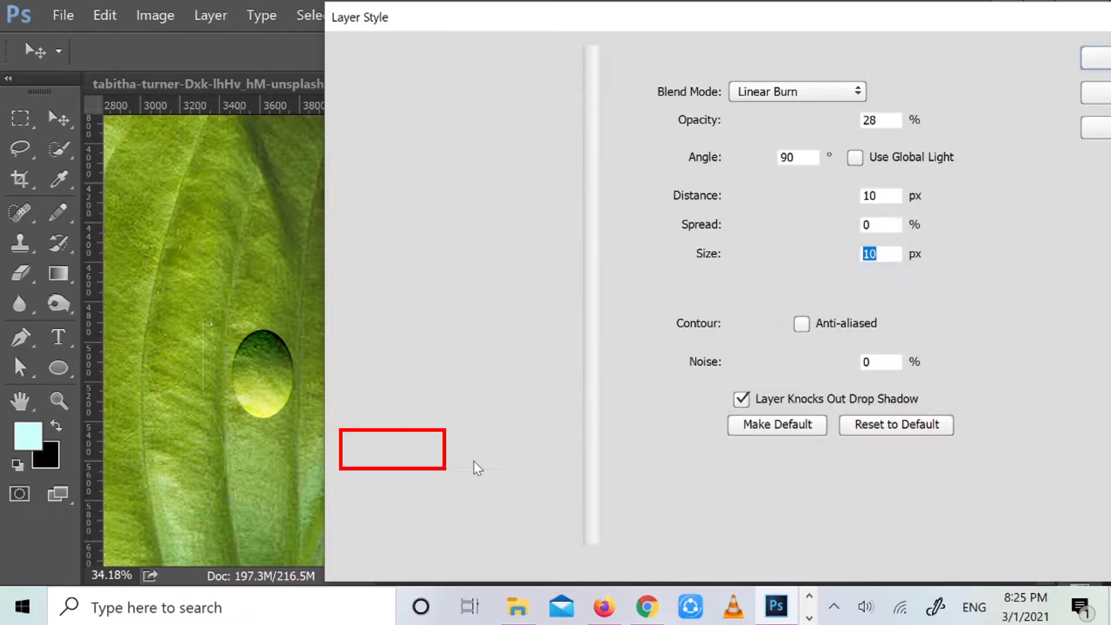
pyautogui.click(451, 245)
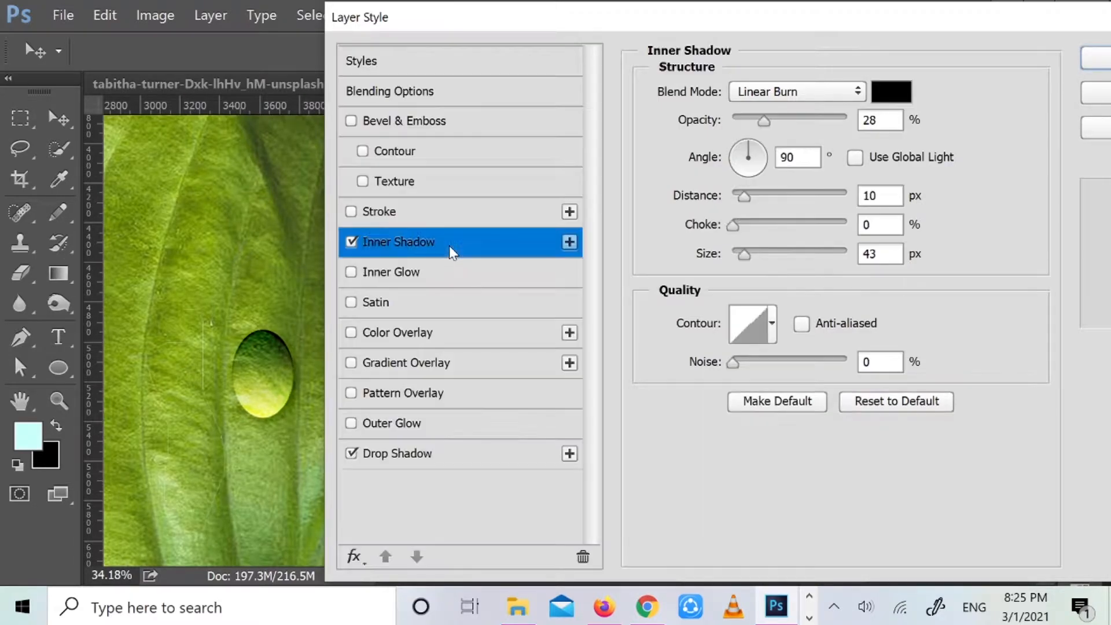
pyautogui.click(855, 159)
pyautogui.click(855, 159)
pyautogui.click(443, 458)
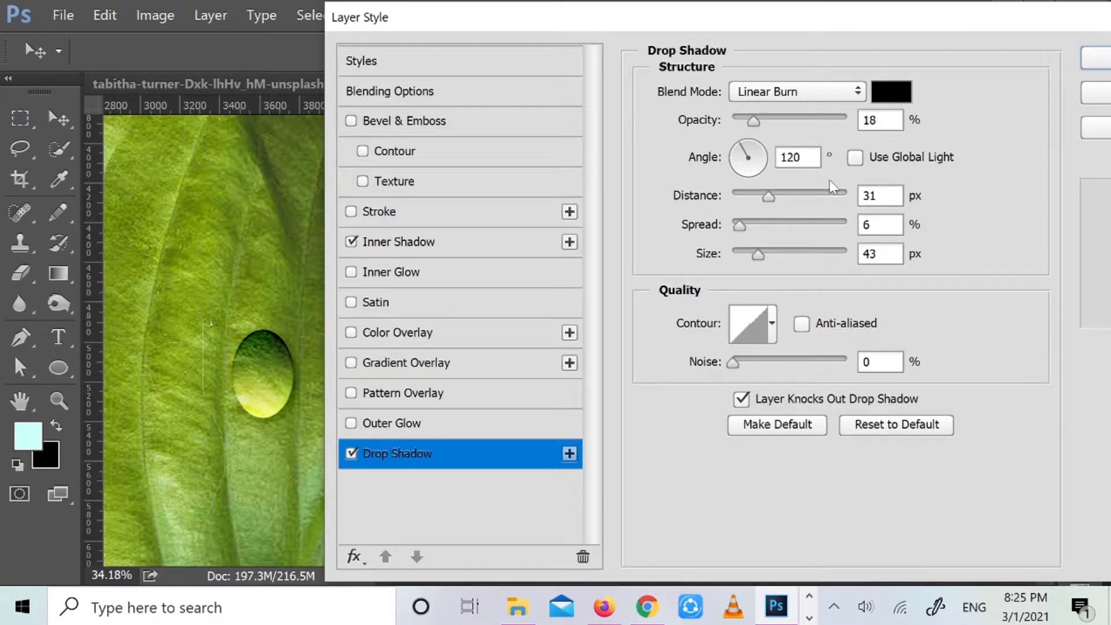
pyautogui.click(742, 227)
pyautogui.moveTo(740, 230); pyautogui.dragTo(744, 229)
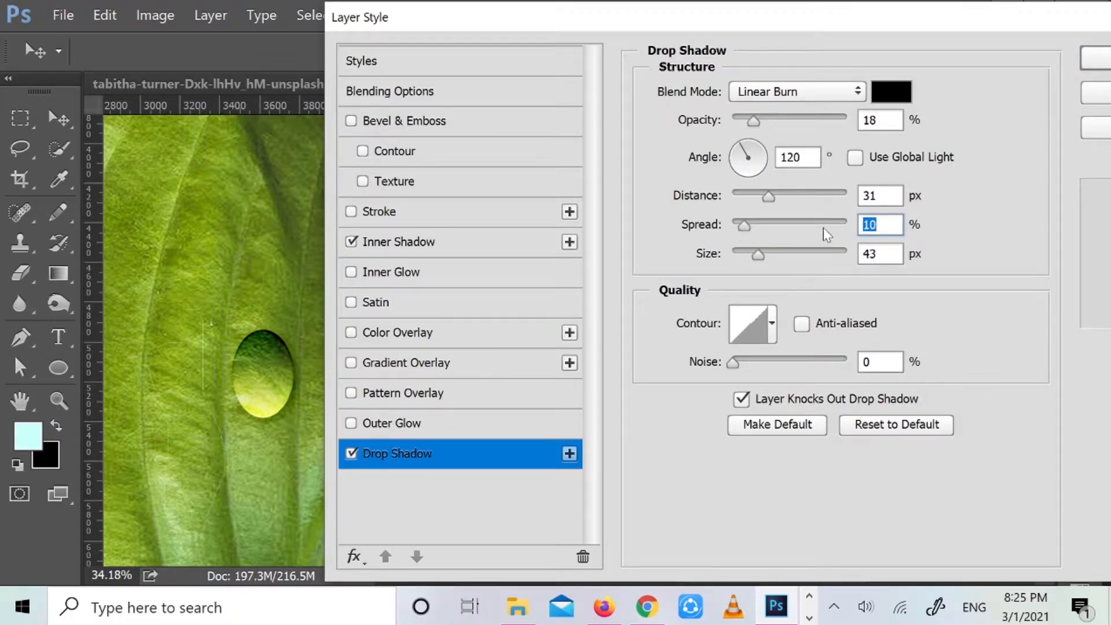
pyautogui.moveTo(833, 29); pyautogui.dragTo(801, 34)
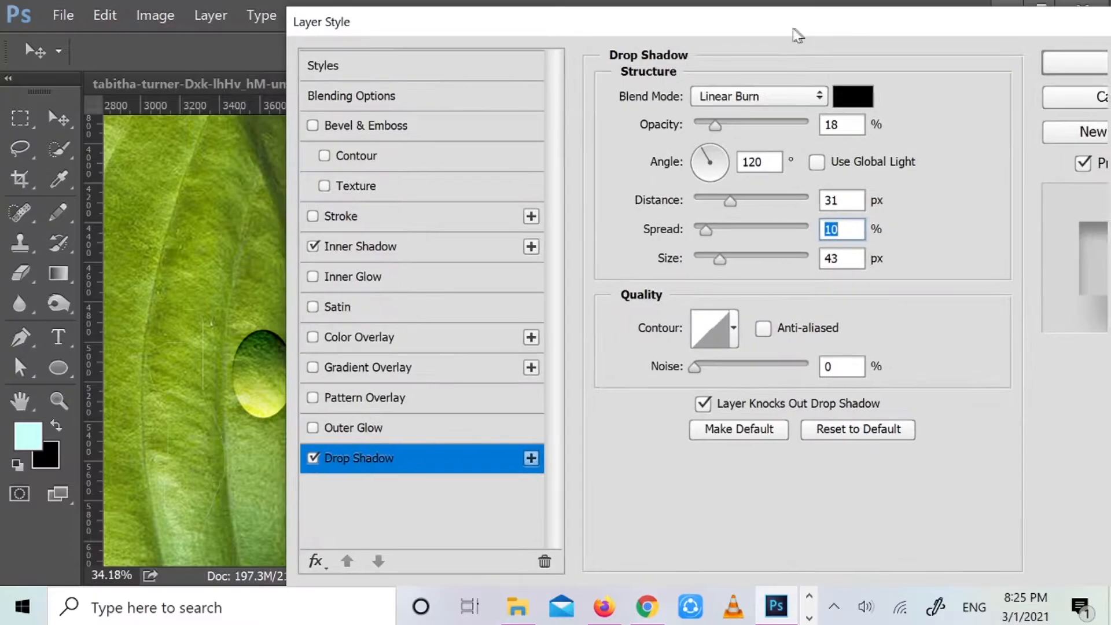
pyautogui.click(1080, 61)
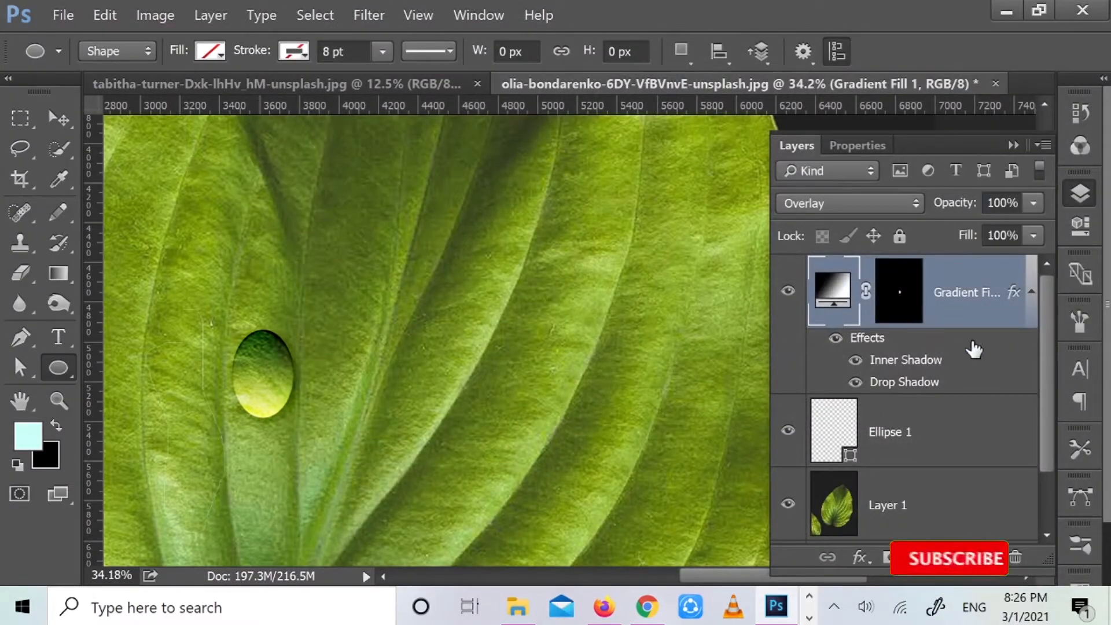
# - Create an empty layer above the gradient fill and switch to the Brush tool
pyautogui.hotkey('ctrl', 'shift', 'alt', 'n')
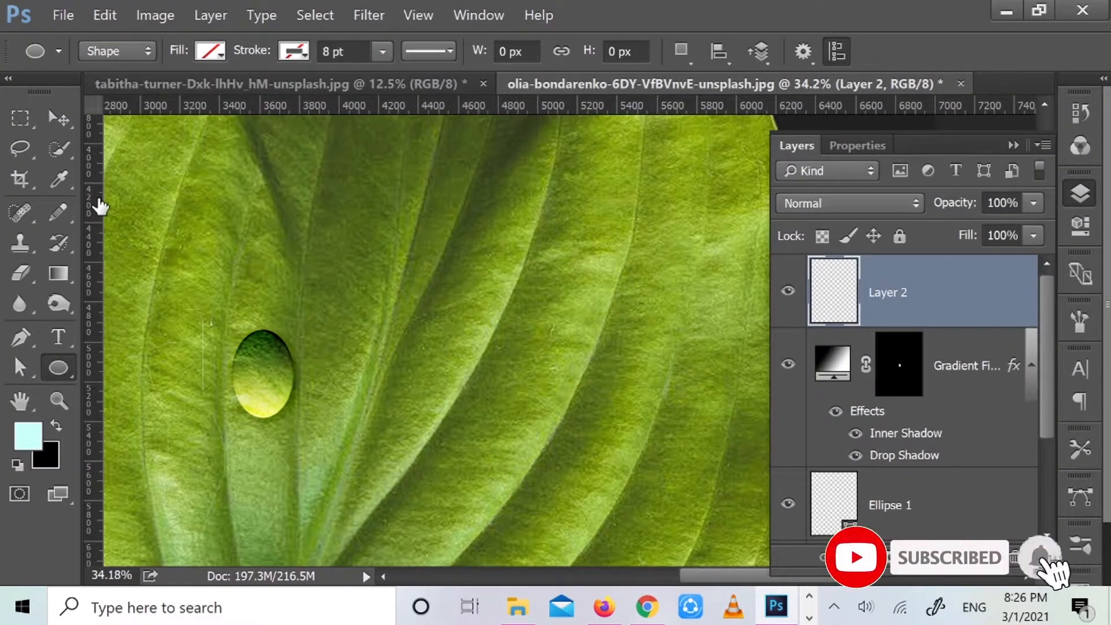
pyautogui.click(62, 215)
pyautogui.rightClick(64, 217)
pyautogui.click(134, 210)
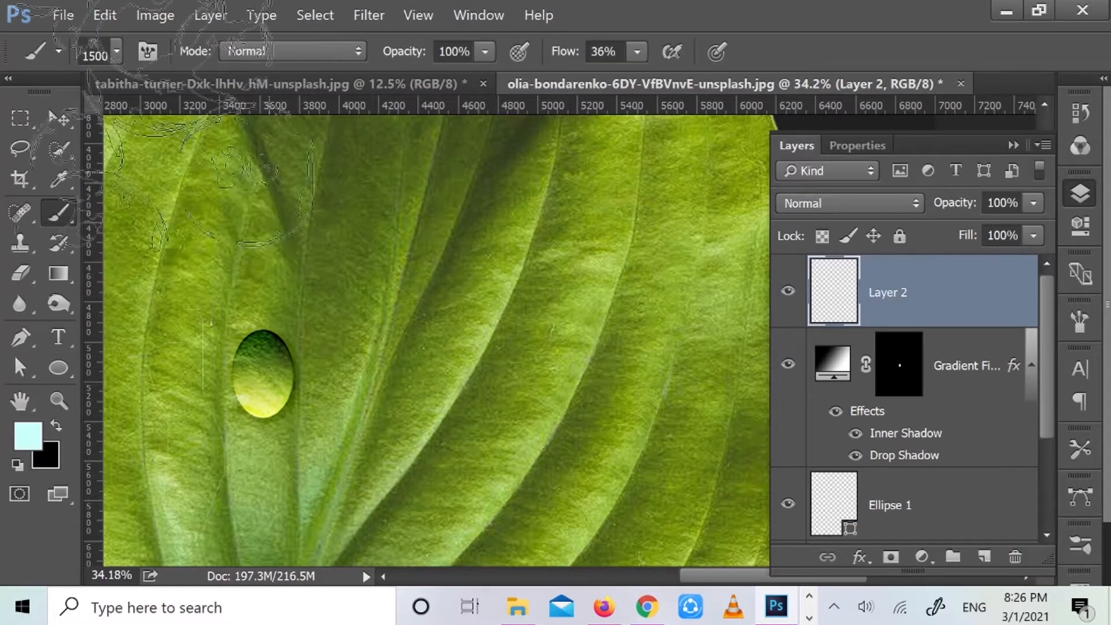
# - Set the foreground colour to white
pyautogui.click(25, 433)
pyautogui.moveTo(449, 179); pyautogui.dragTo(427, 163)
pyautogui.click(932, 152)
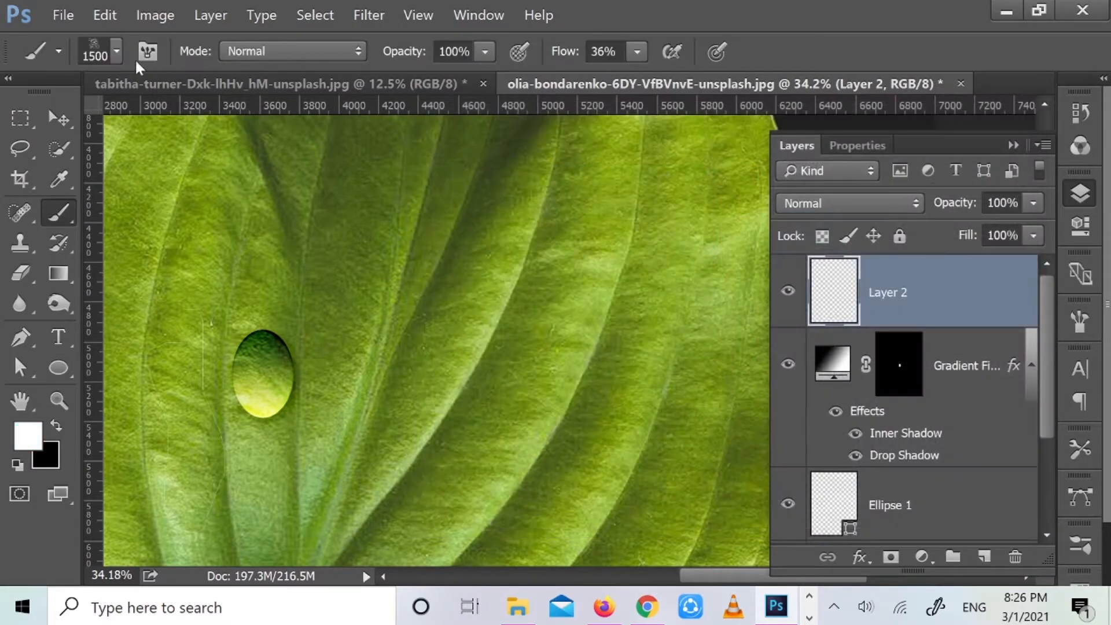
# - Choose the hard round 60 px brush preset with 100% hardness for the Brush tool
pyautogui.click(118, 54)
pyautogui.scroll(-5, 167, 276)
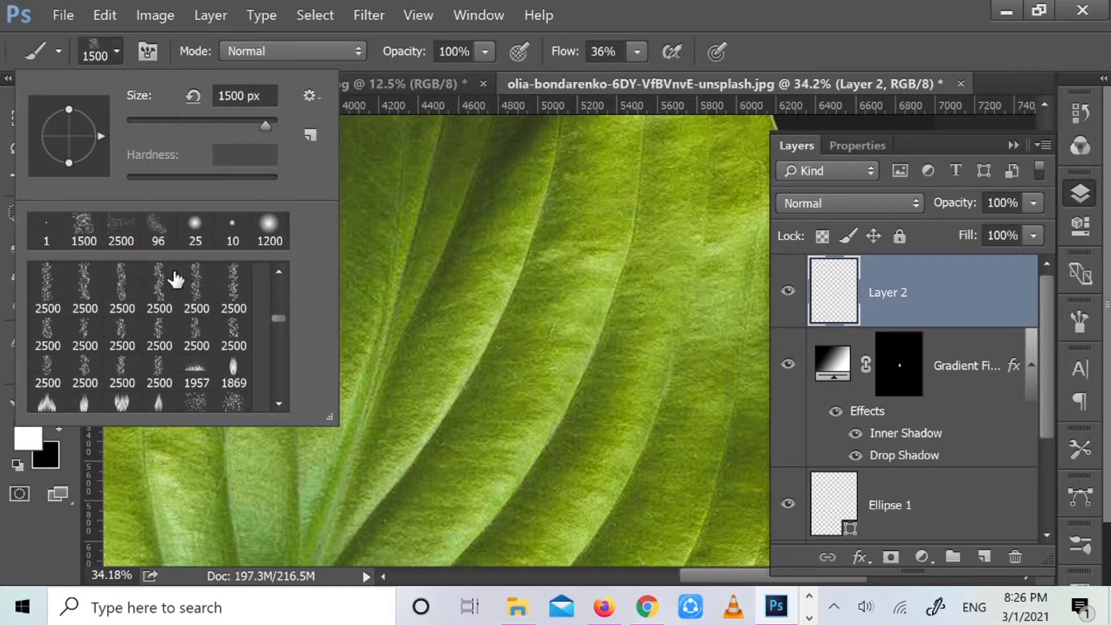
pyautogui.scroll(5, 167, 277)
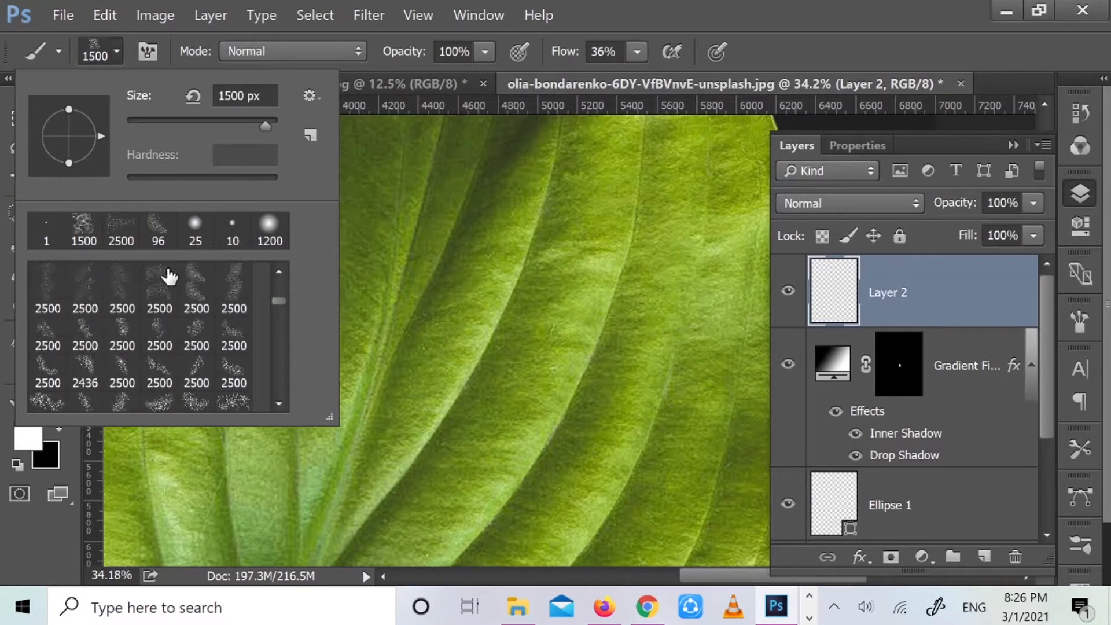
pyautogui.scroll(-3, 173, 303)
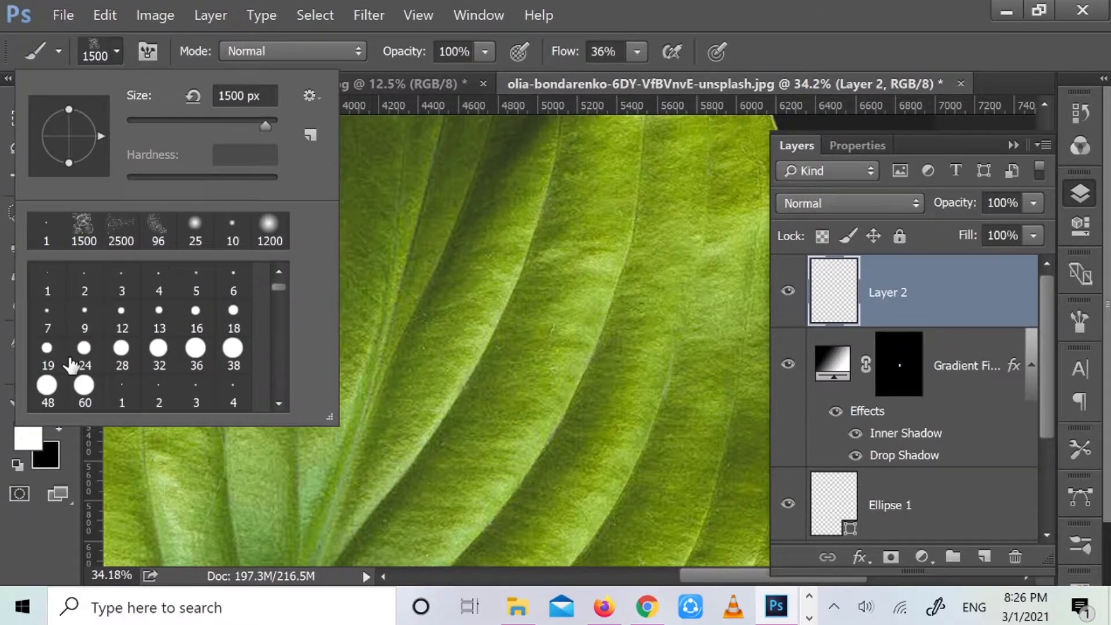
pyautogui.scroll(-2, 99, 385)
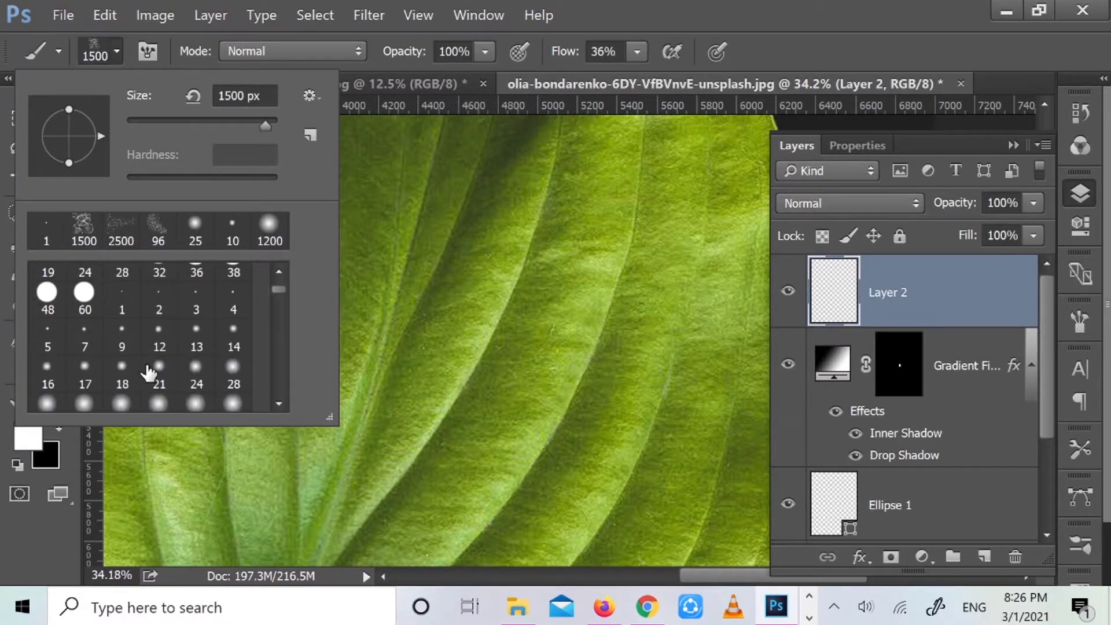
pyautogui.click(75, 300)
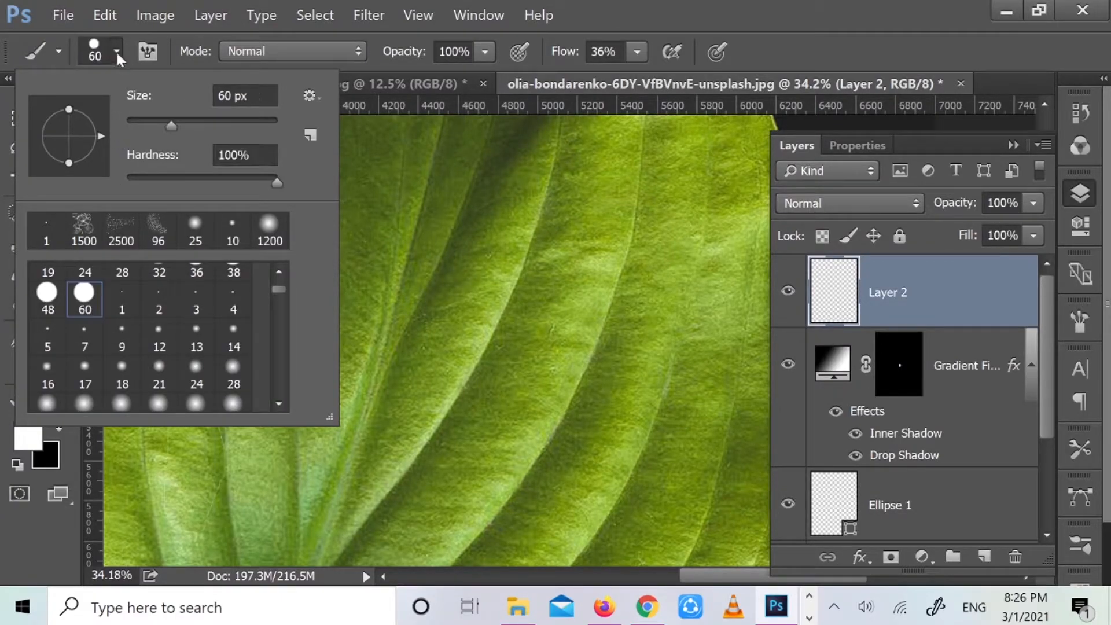
pyautogui.click(116, 52)
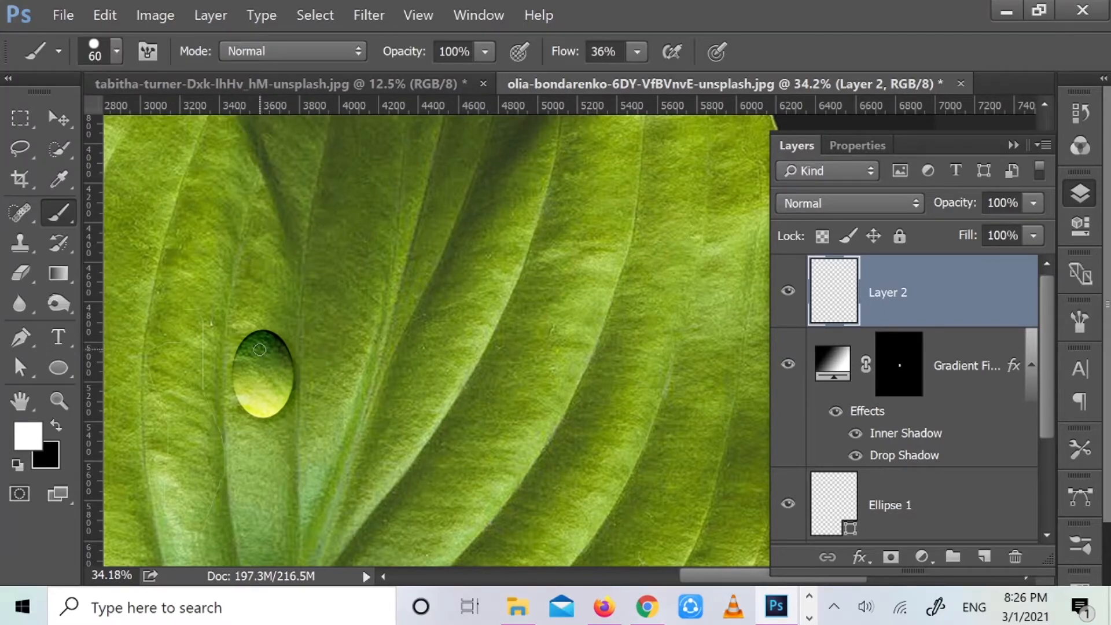
# - Paint a single white highlight dab near the drop's upper-left edge at 73% brush opacity, and restore the opacity to 100%
pyautogui.moveTo(407, 58); pyautogui.dragTo(375, 58)
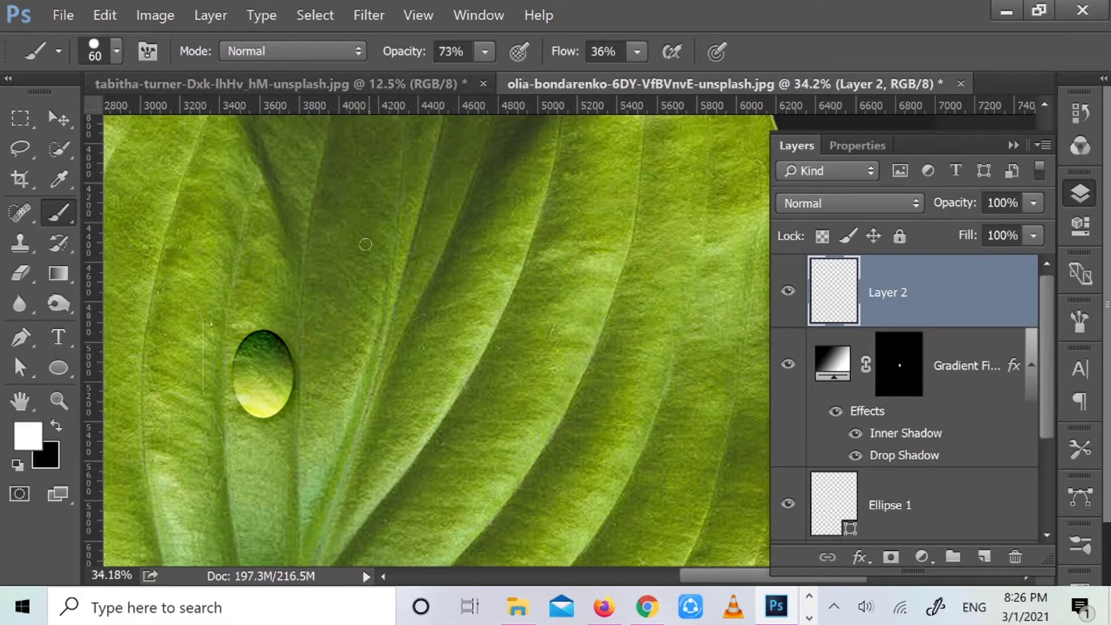
pyautogui.click(255, 348)
pyautogui.moveTo(401, 55); pyautogui.dragTo(433, 58)
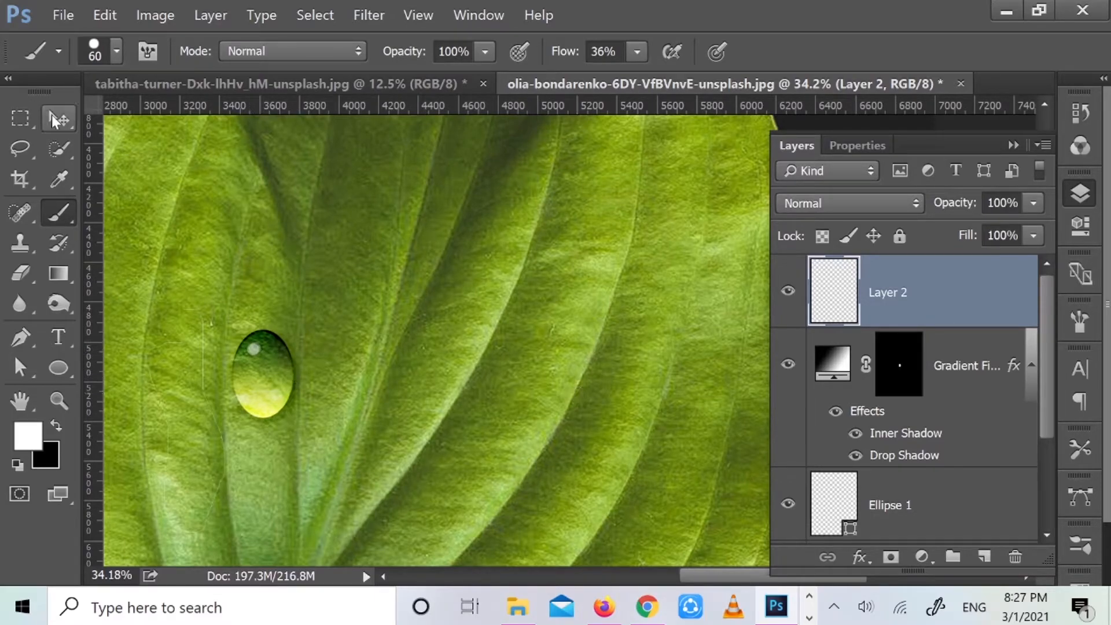
# - Group the highlight layer, the gradient fill layer and the Ellipse 1 layer together
pyautogui.click(60, 122)
pyautogui.scroll(-3, 436, 323)
pyautogui.scroll(-2, 939, 486)
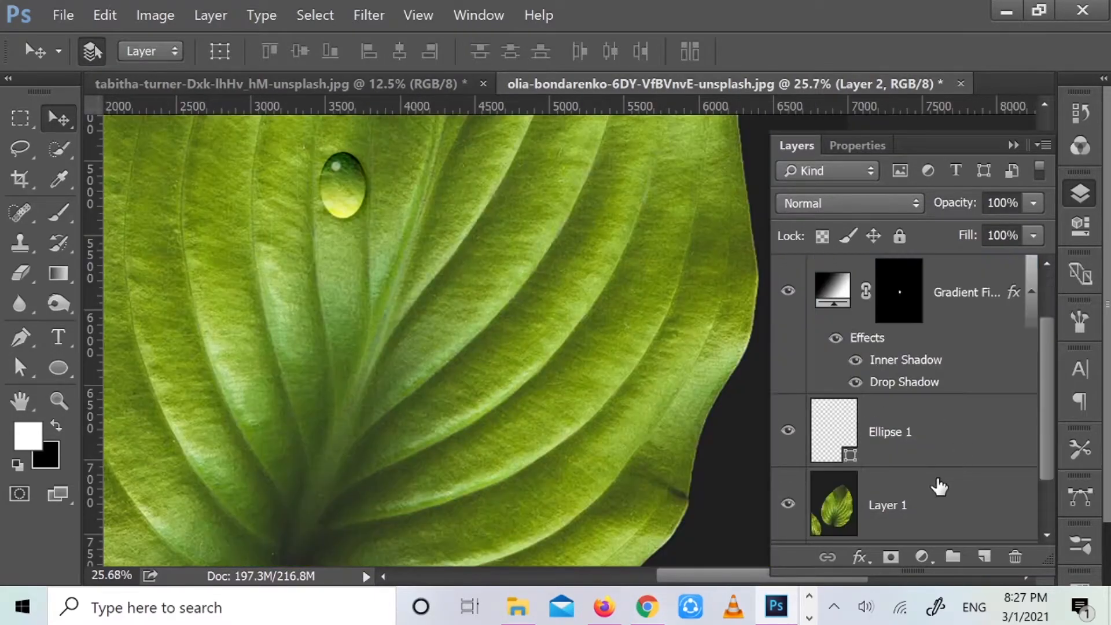
pyautogui.keyDown('shift'); pyautogui.click(939, 443); pyautogui.keyUp('shift')
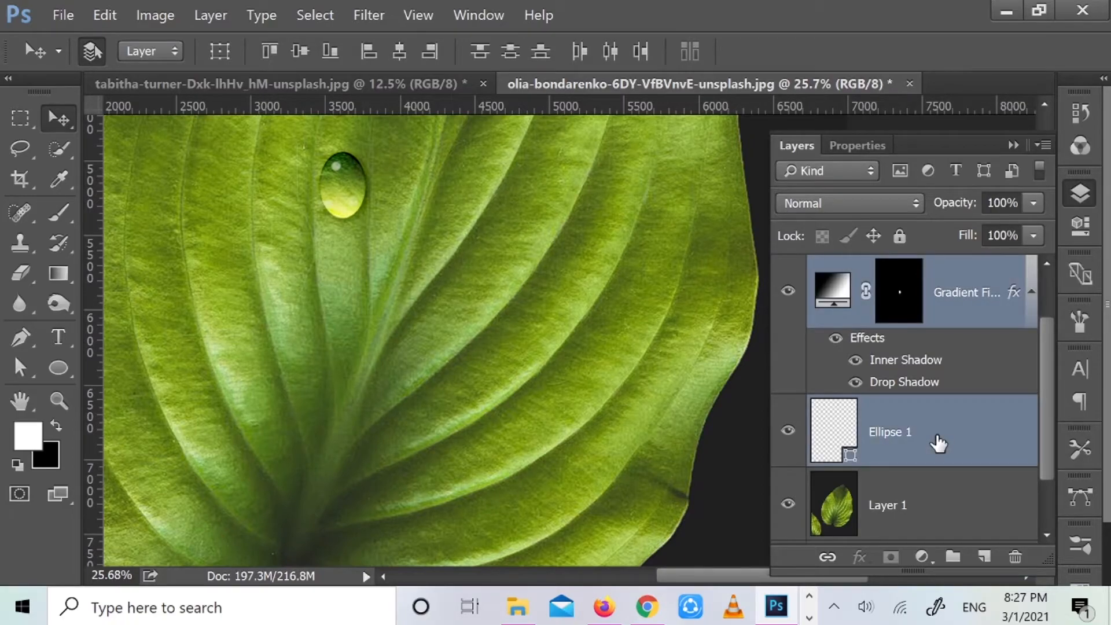
pyautogui.moveTo(939, 443); pyautogui.dragTo(954, 559)
# - Link the highlight, gradient fill and Ellipse 1 layers inside Group 1, and collapse the group
pyautogui.scroll(-1, 512, 380)
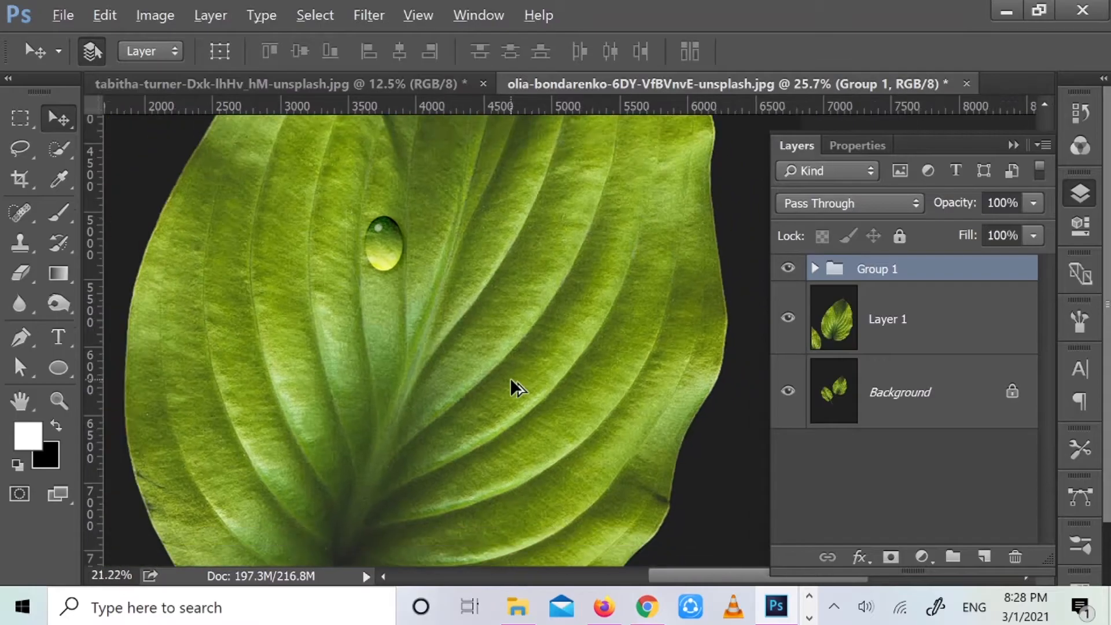
pyautogui.scroll(-1, 522, 366)
pyautogui.scroll(-1, 542, 329)
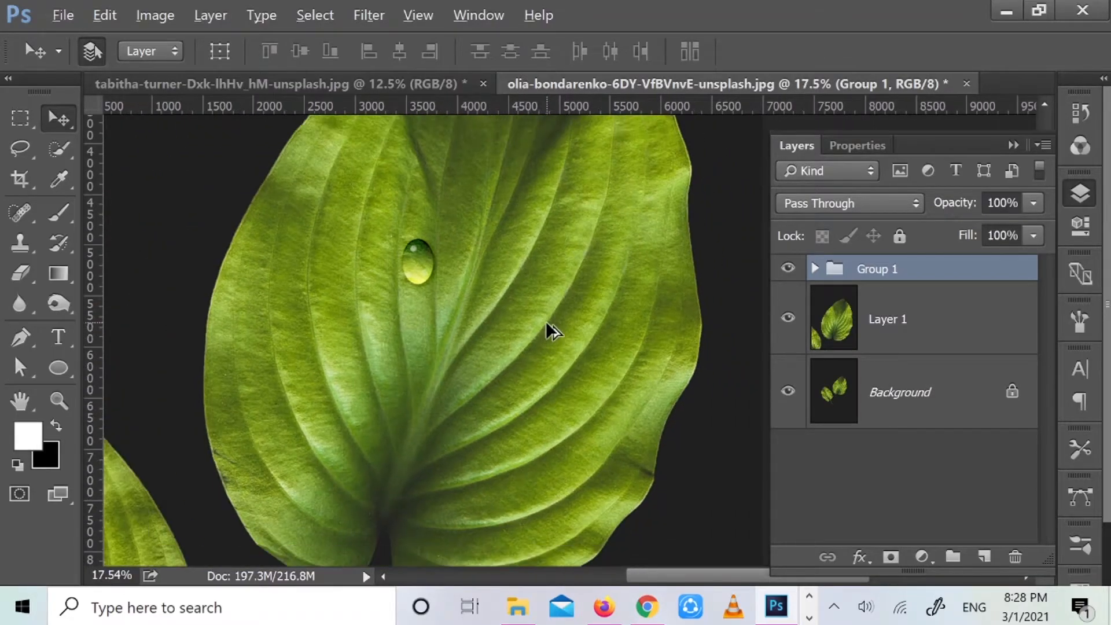
pyautogui.scroll(-1, 546, 325)
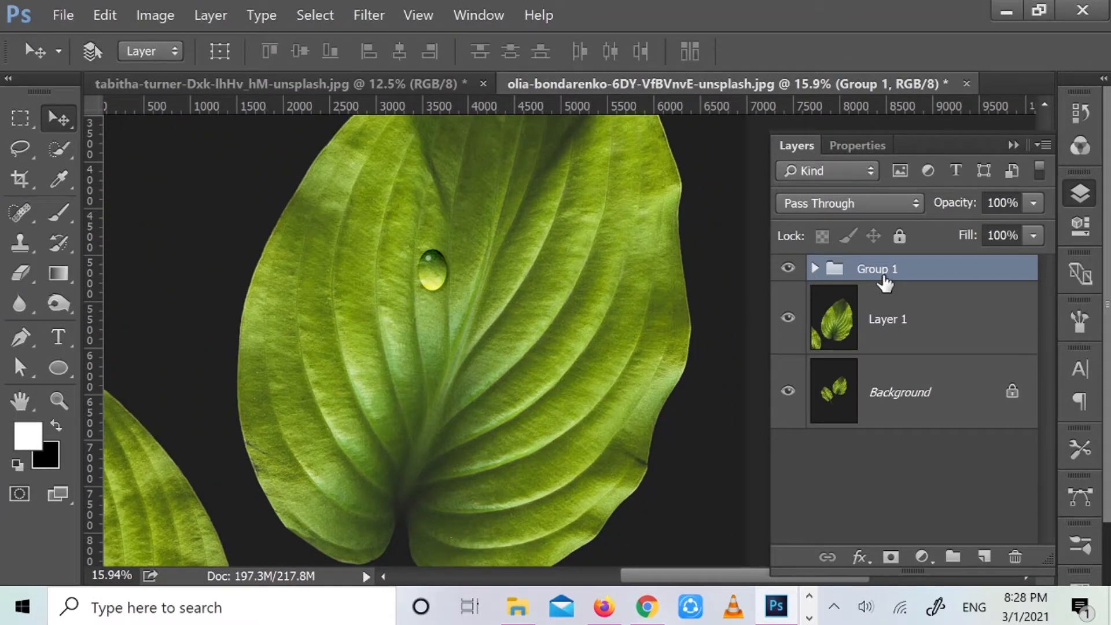
pyautogui.click(815, 272)
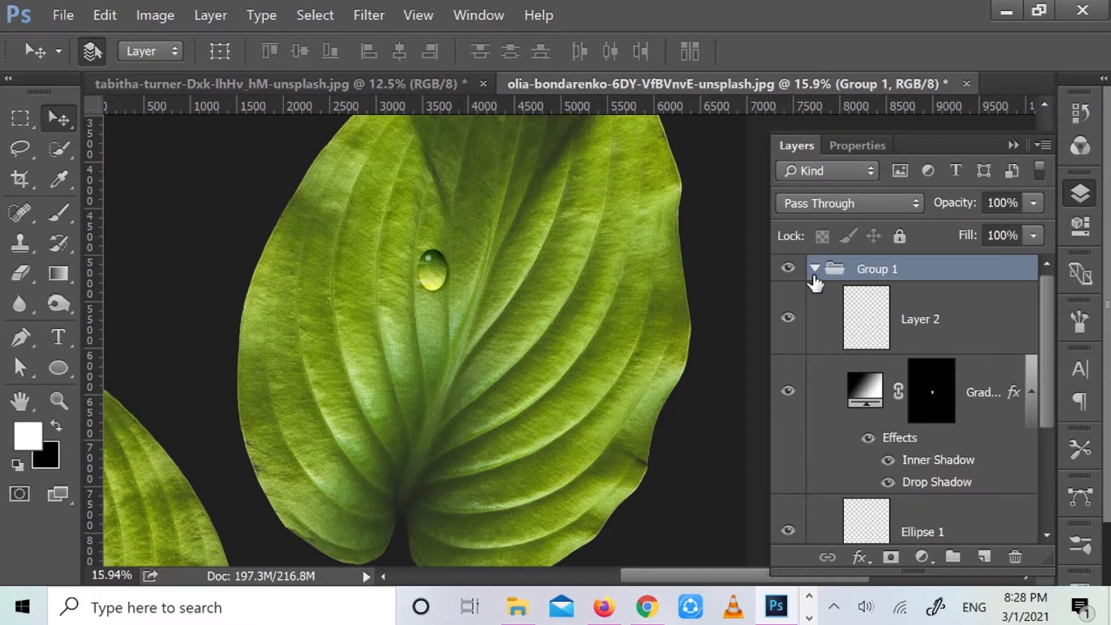
pyautogui.scroll(-3, 888, 338)
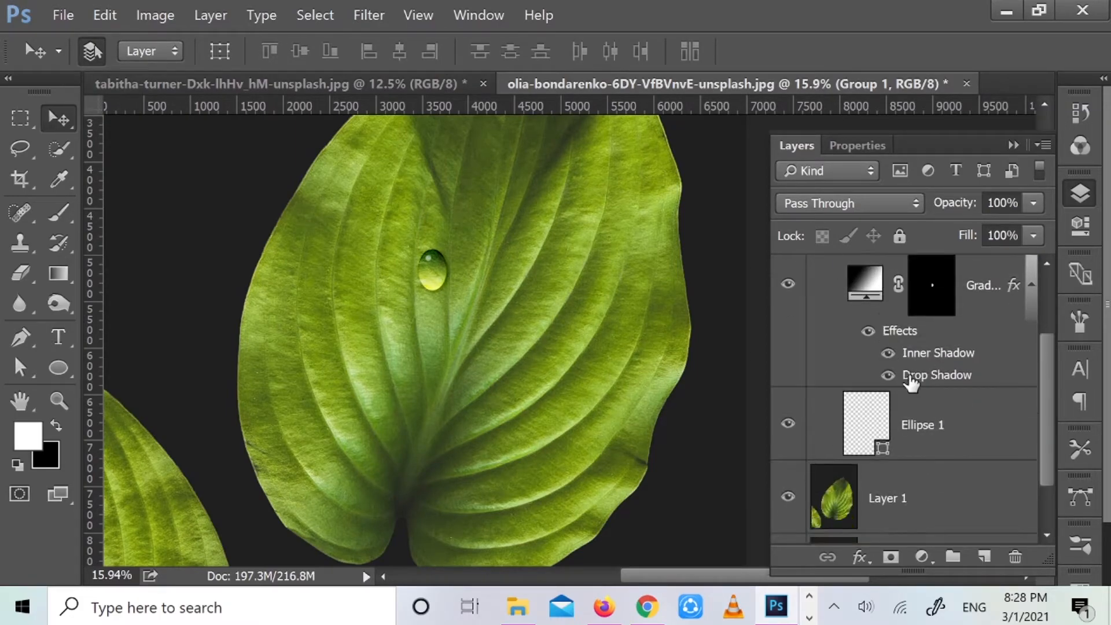
pyautogui.keyDown('shift'); pyautogui.click(929, 419); pyautogui.keyUp('shift')
pyautogui.scroll(3, 931, 417)
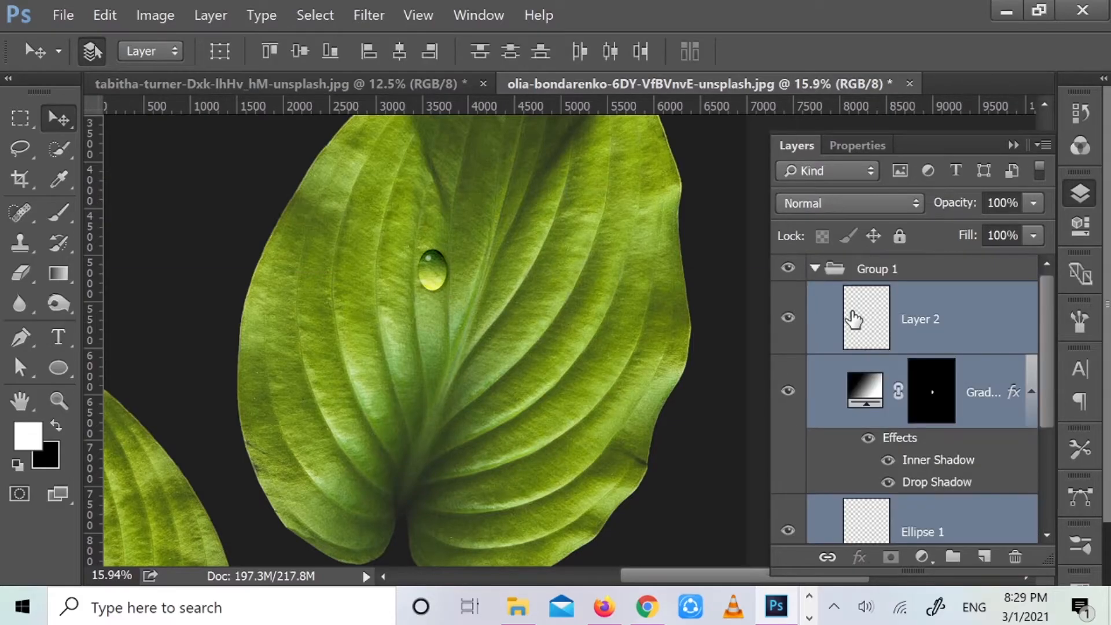
pyautogui.rightClick(941, 318)
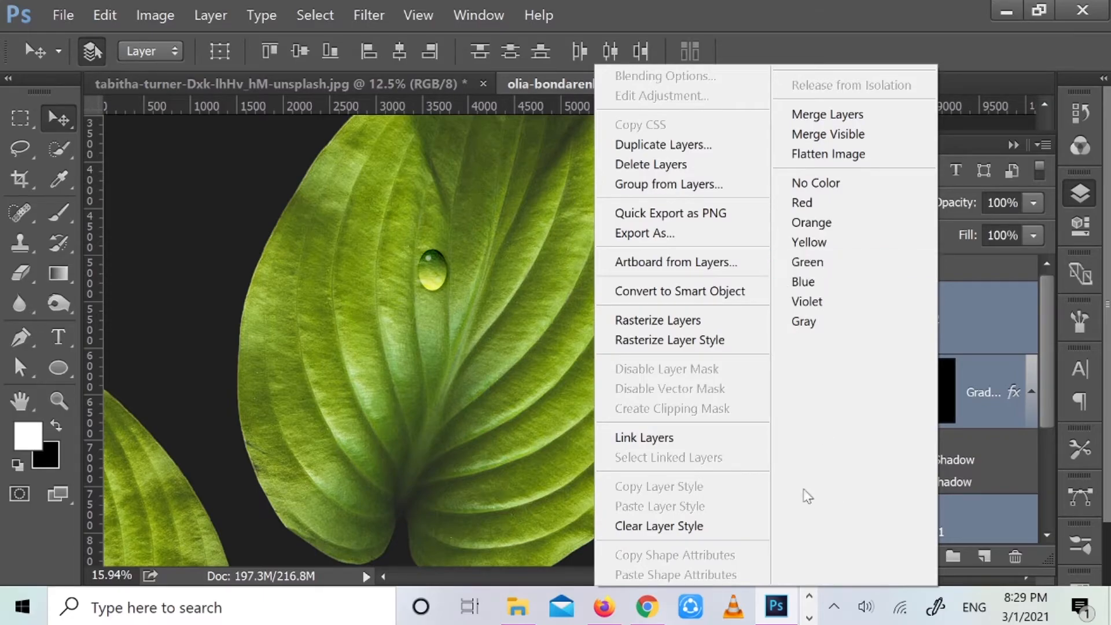
pyautogui.click(683, 442)
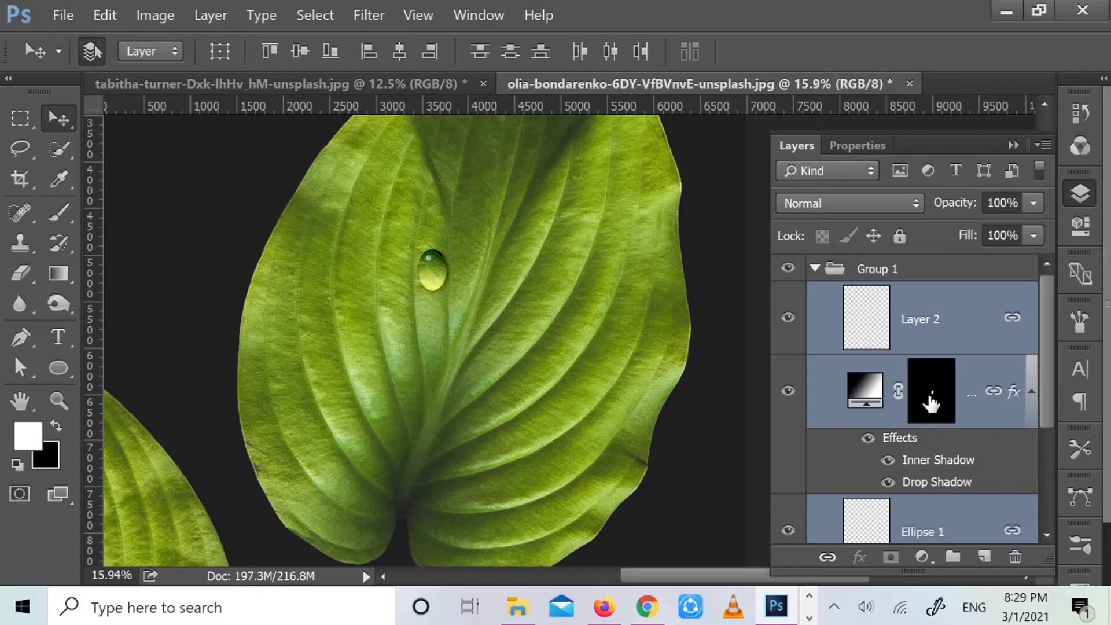
pyautogui.scroll(-3, 926, 390)
pyautogui.scroll(3, 929, 402)
pyautogui.click(817, 269)
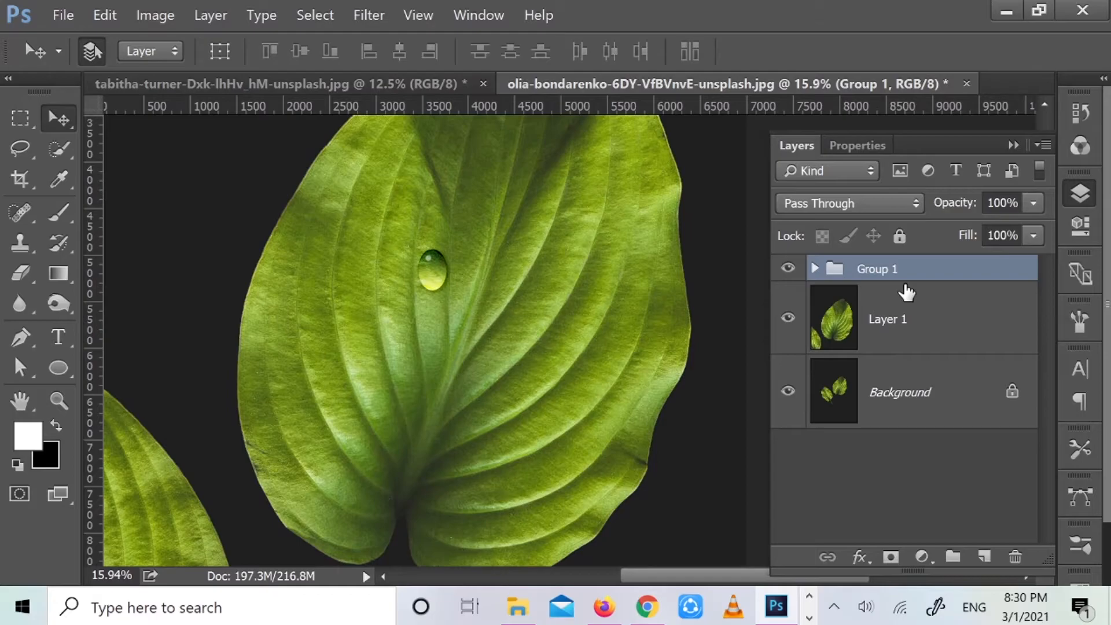
# - Duplicate the drop group, place the copy on the right half of the leaf and scale it down slightly
pyautogui.hotkey('ctrl', 'j')
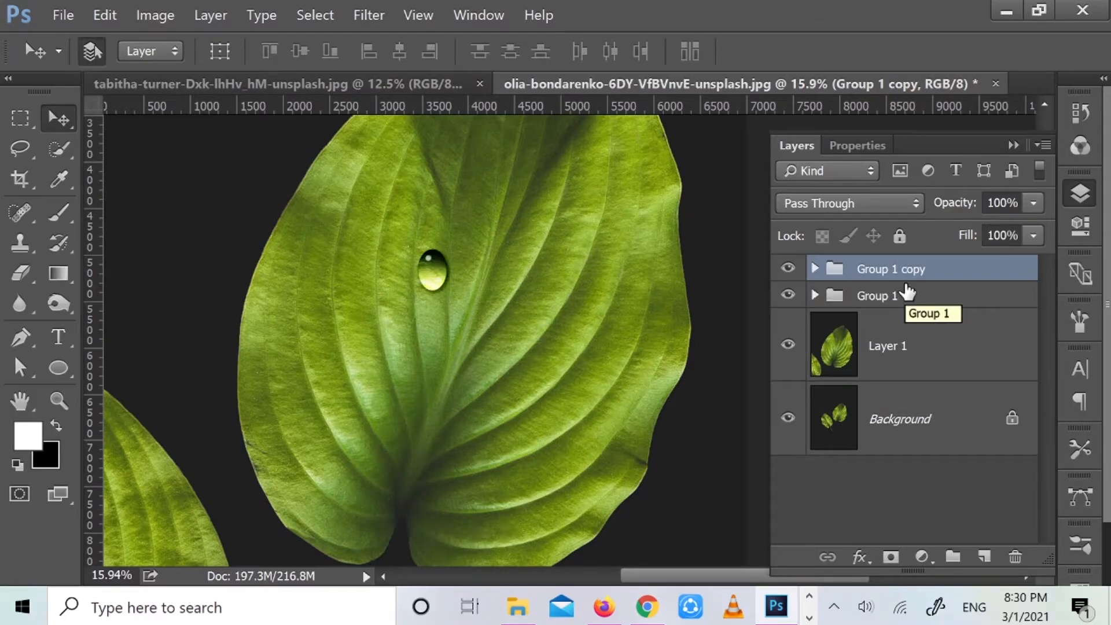
pyautogui.moveTo(439, 274); pyautogui.dragTo(550, 265)
pyautogui.hotkey('ctrl', 't')
pyautogui.press('Return')
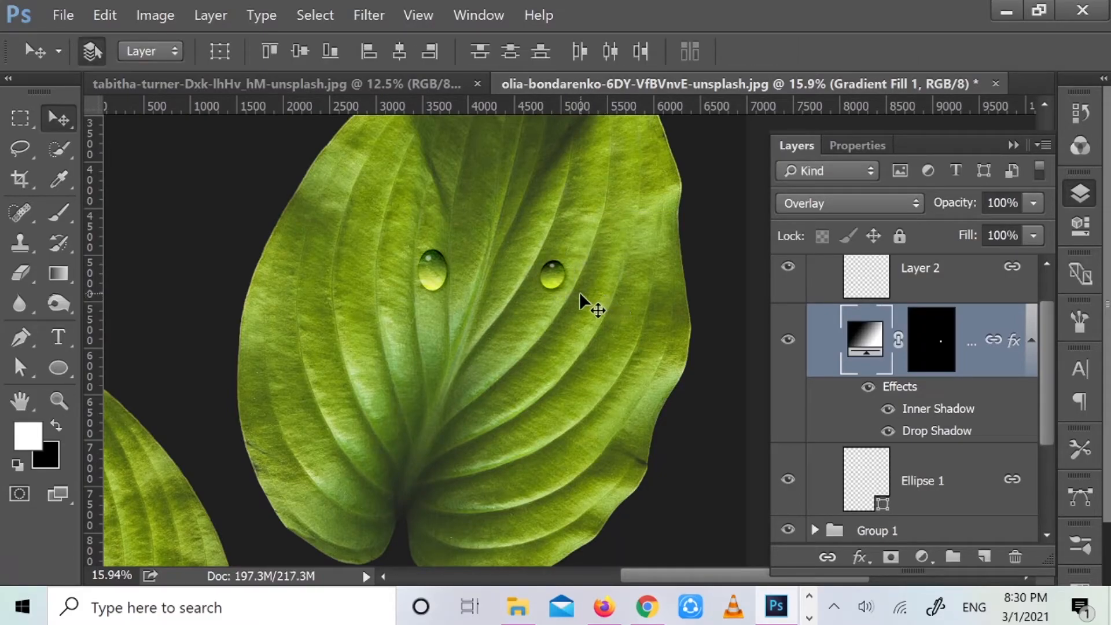
pyautogui.scroll(2, 871, 372)
pyautogui.click(814, 270)
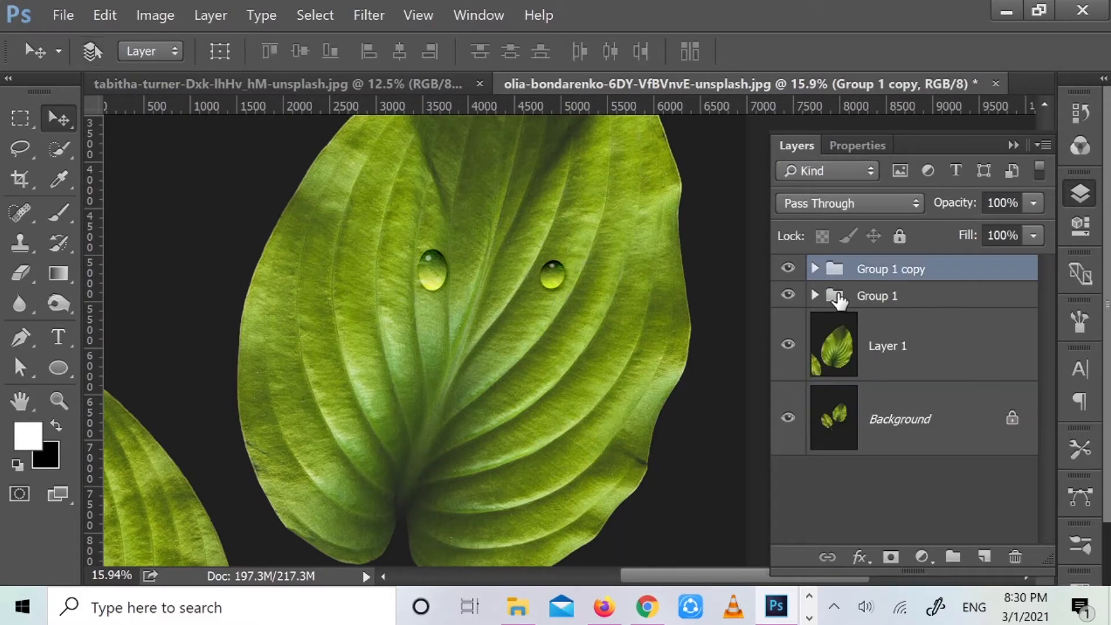
# - Duplicate the smaller drop's group, place the copy below it on the leaf and tilt it clockwise along the veins
pyautogui.hotkey('ctrl', 'j')
pyautogui.moveTo(557, 276); pyautogui.dragTo(533, 382)
pyautogui.hotkey('ctrl', 't')
pyautogui.moveTo(541, 366)
pyautogui.mouseDown()
pyautogui.moveTo(552, 354)
pyautogui.moveTo(543, 377)
pyautogui.moveTo(570, 351)
pyautogui.moveTo(584, 362)
pyautogui.moveTo(539, 380)
pyautogui.moveTo(539, 370)
pyautogui.mouseUp()
pyautogui.hotkey('ctrl', 'z')
pyautogui.press('Return')
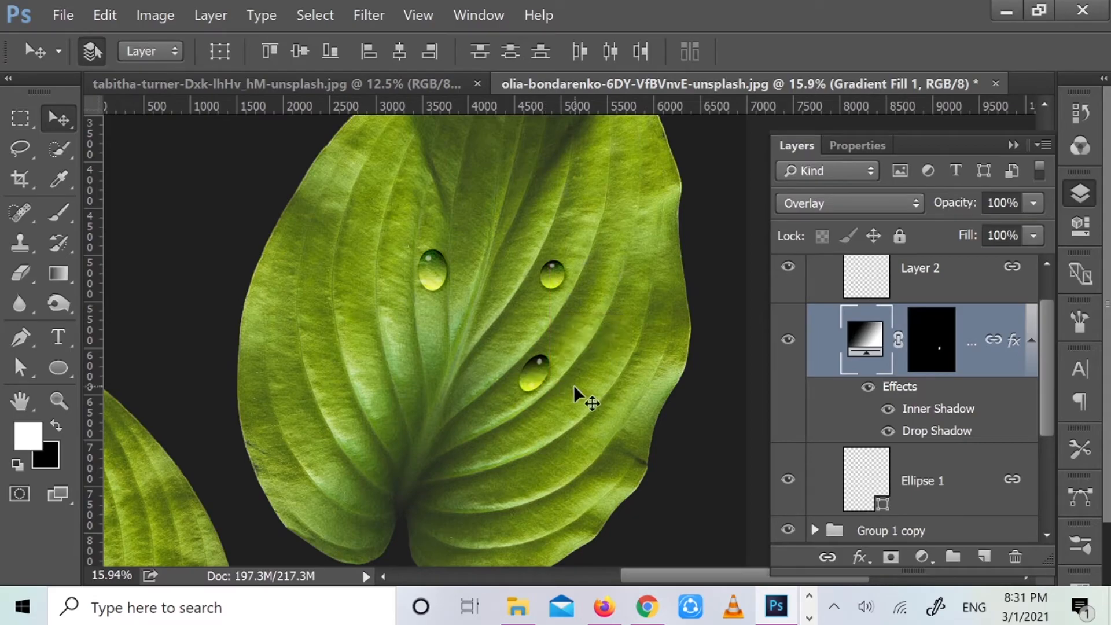
pyautogui.scroll(2, 887, 300)
pyautogui.click(815, 269)
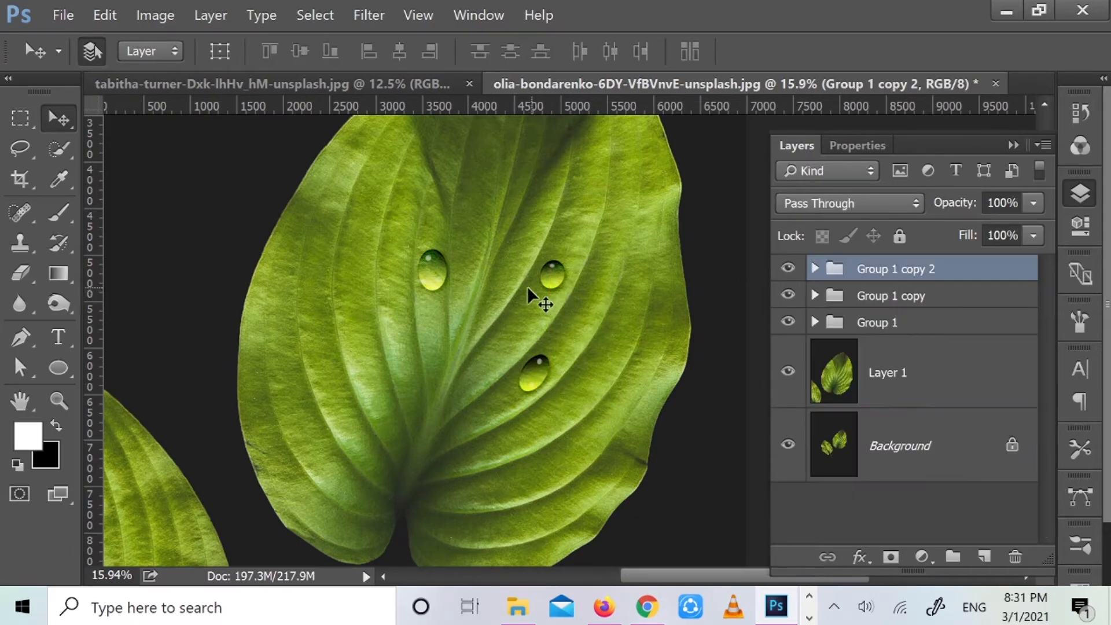
# - Duplicate the tilted drop's group, move the copy to the leaf's lower left half, and enlarge and tilt it counterclockwise
pyautogui.hotkey('ctrl', 'j')
pyautogui.moveTo(536, 373); pyautogui.dragTo(380, 390)
pyautogui.hotkey('ctrl', 't')
pyautogui.press('Return')
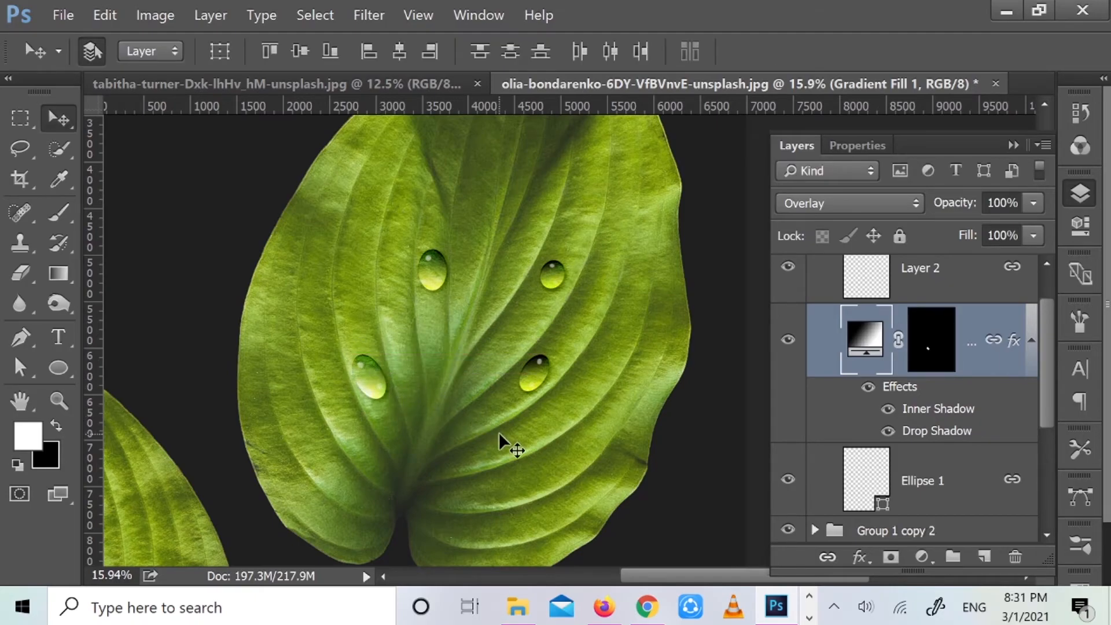
# - Select the leaf layer, Layer 1, and collapse the topmost drop group
pyautogui.click(501, 432)
pyautogui.scroll(-3, 613, 357)
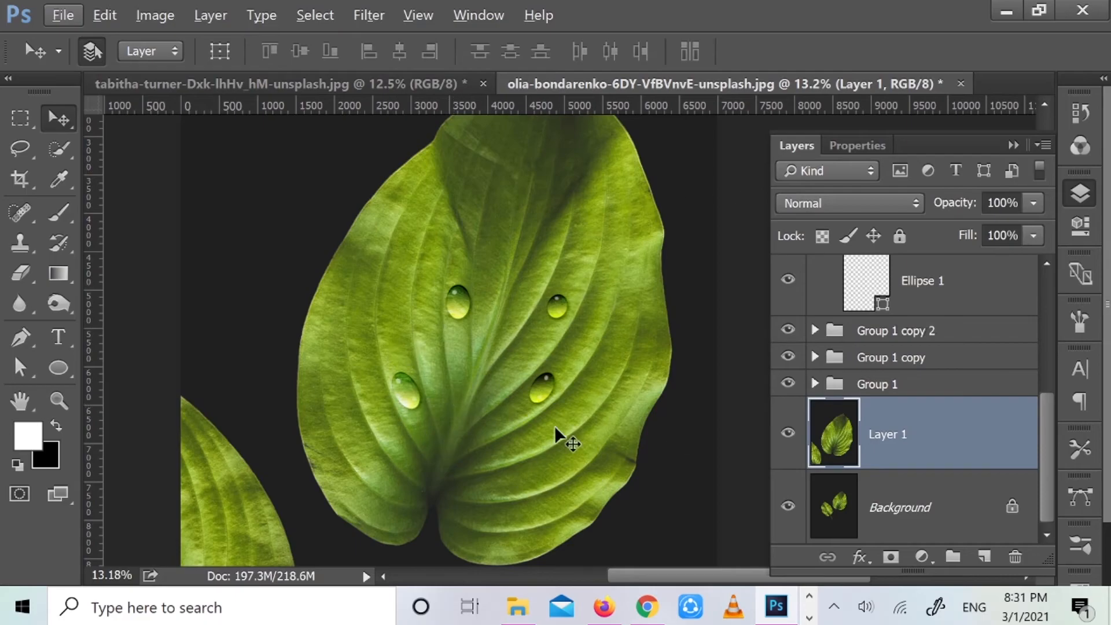
pyautogui.scroll(1, 585, 435)
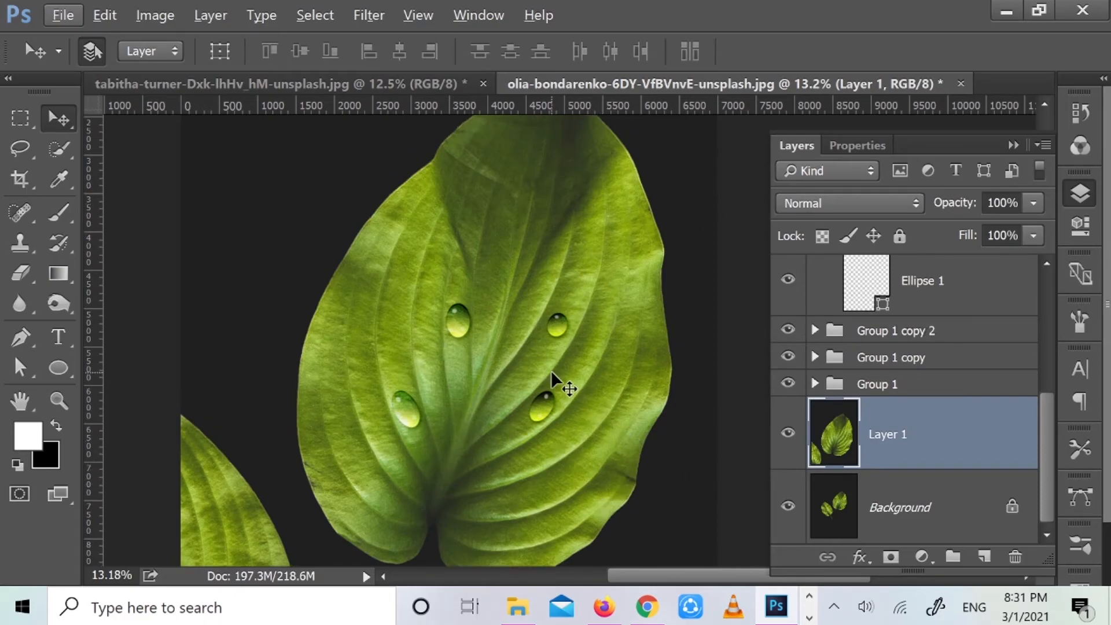
pyautogui.scroll(4, 822, 299)
pyautogui.click(815, 267)
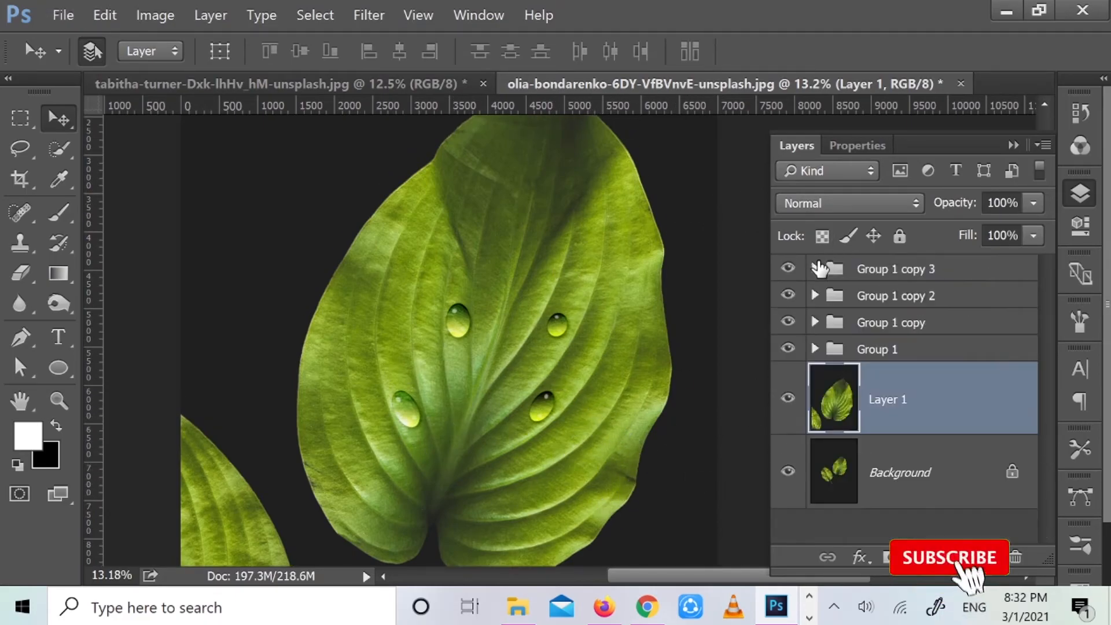